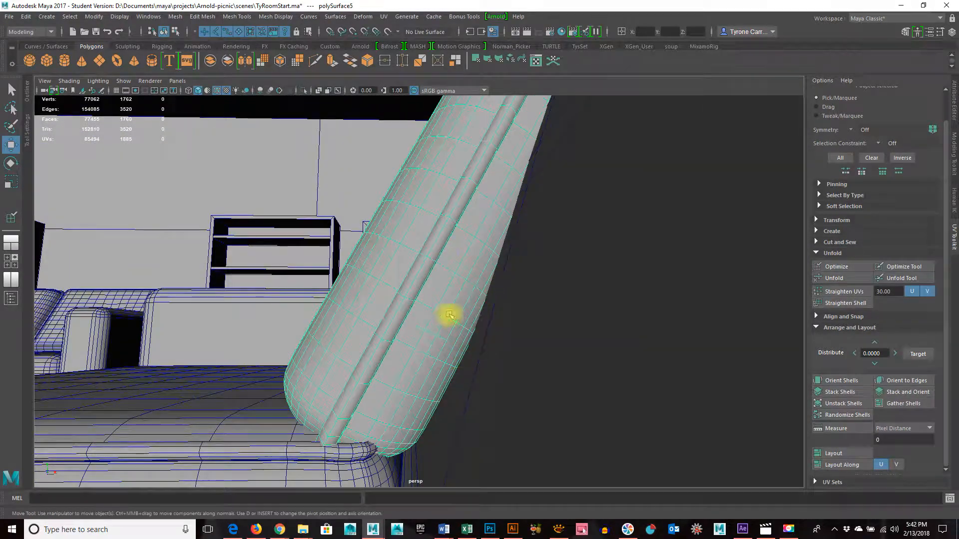
Show the selected back cushion's UVs in the UV editor beside the perspective view, and expand the UV creation tools
left_click_drag(479, 349, 616, 195, "alt")
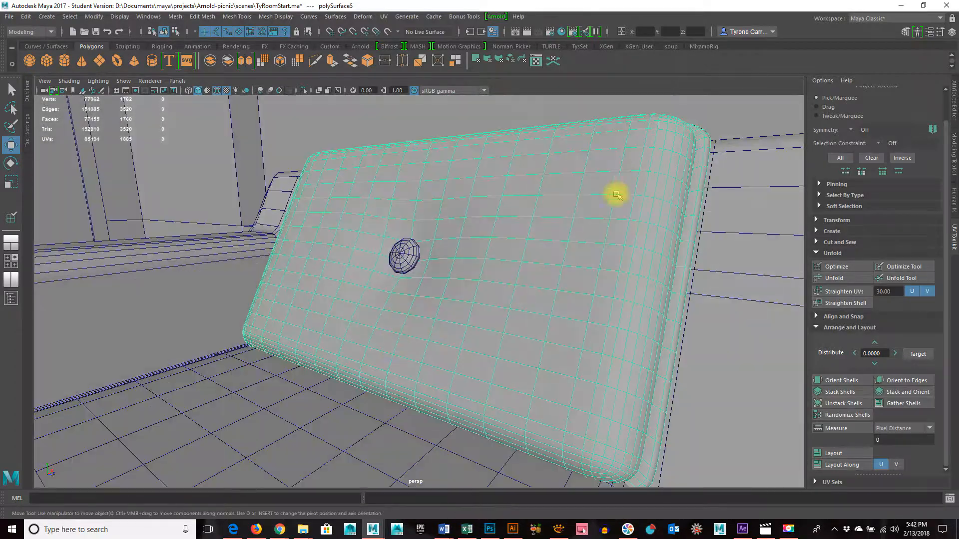
left_click_drag(365, 317, 420, 332, "alt")
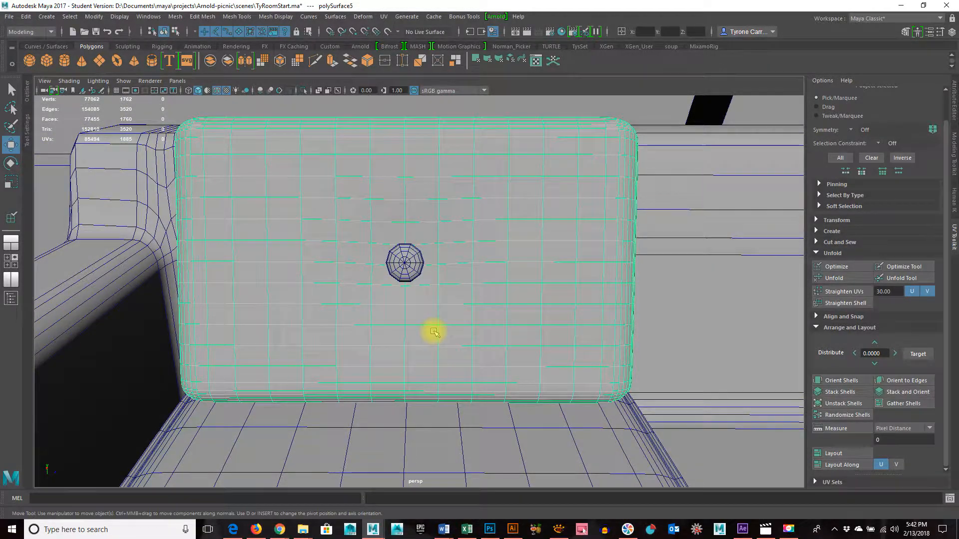
key("space")
left_click_drag(257, 317, 239, 364, "alt")
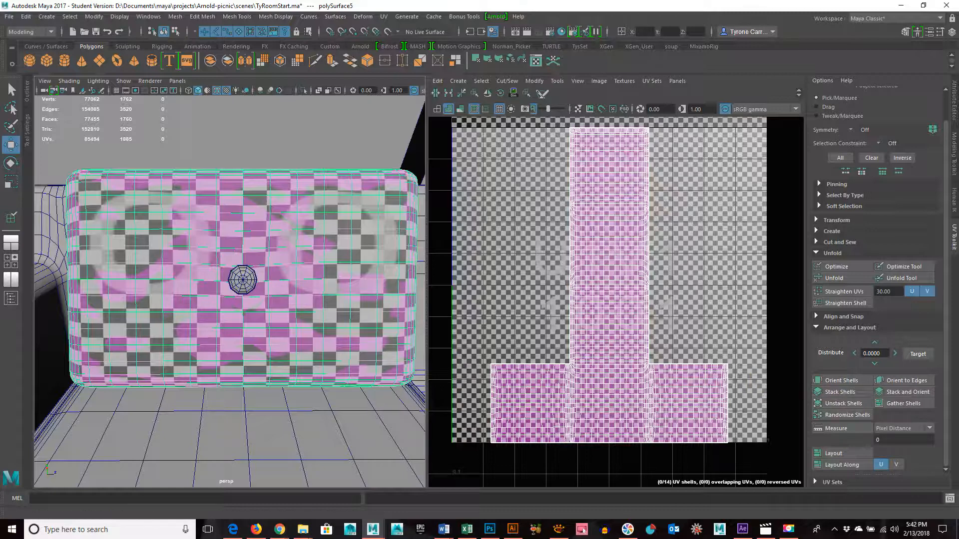
scroll(894, 391, "up", 1)
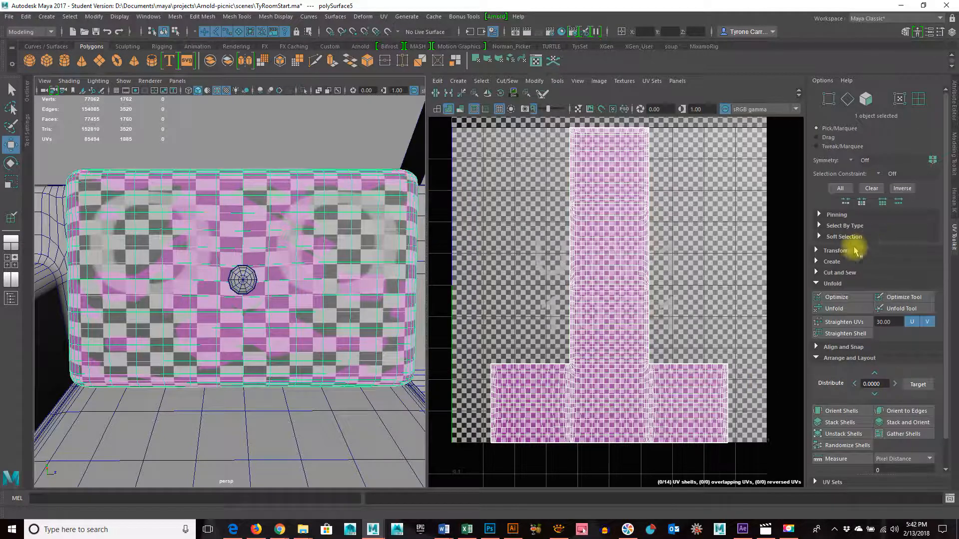
left_click(820, 262)
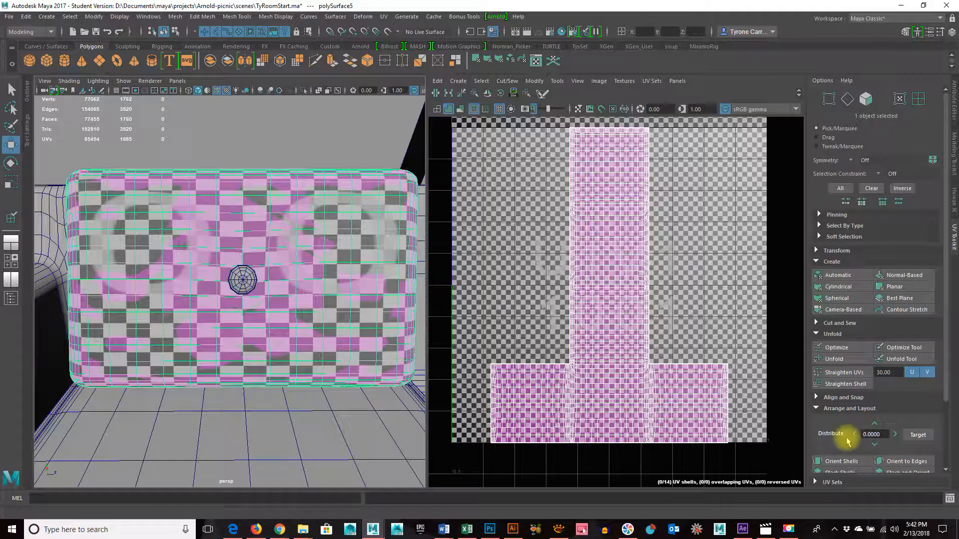
Try a planar UV projection of the cushion with the current settings
left_click(881, 288)
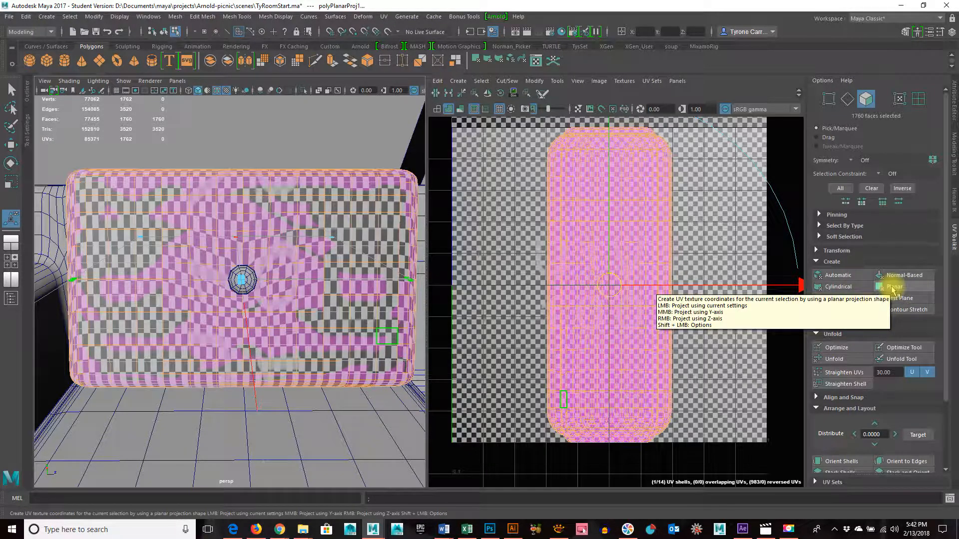
left_click(893, 289)
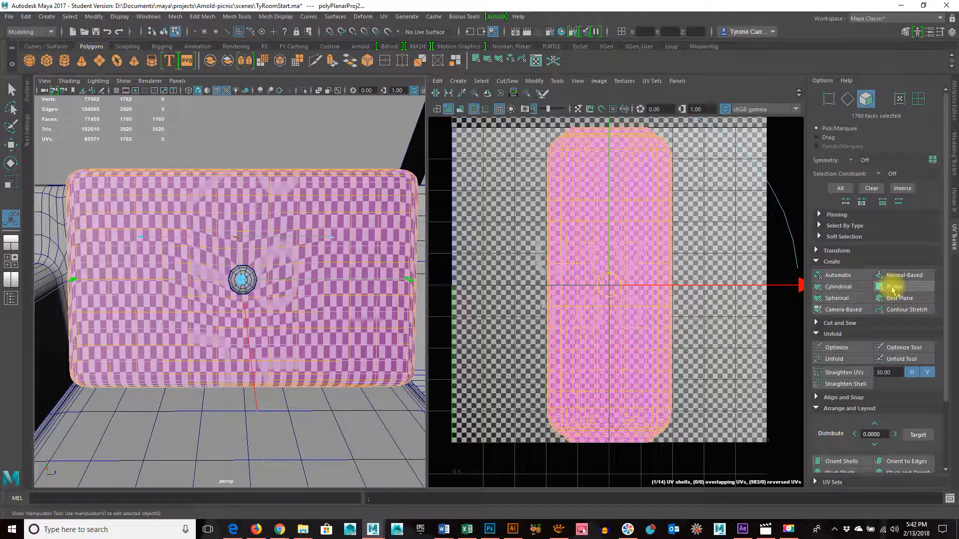
left_click(893, 287)
left_click(893, 288)
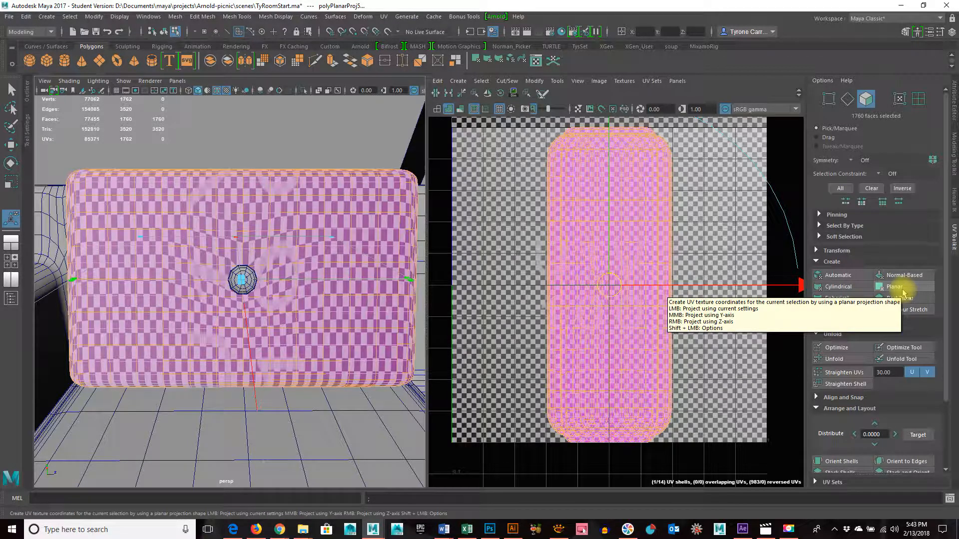
Project the cushion's UVs with a planar mapping from the X axis, fitted to the bounding box, and return to object selection
left_click(894, 287, "shift")
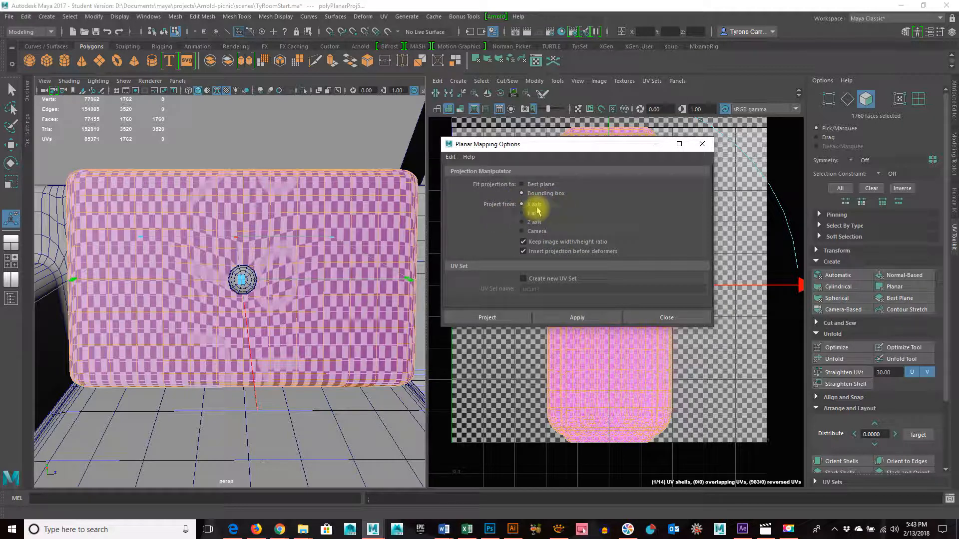
left_click(595, 317)
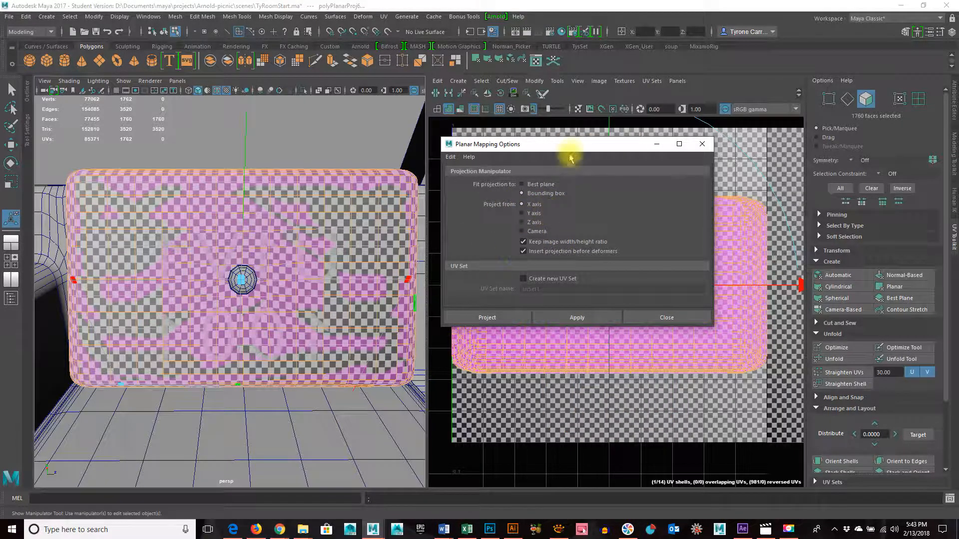
left_click_drag(574, 149, 752, 159)
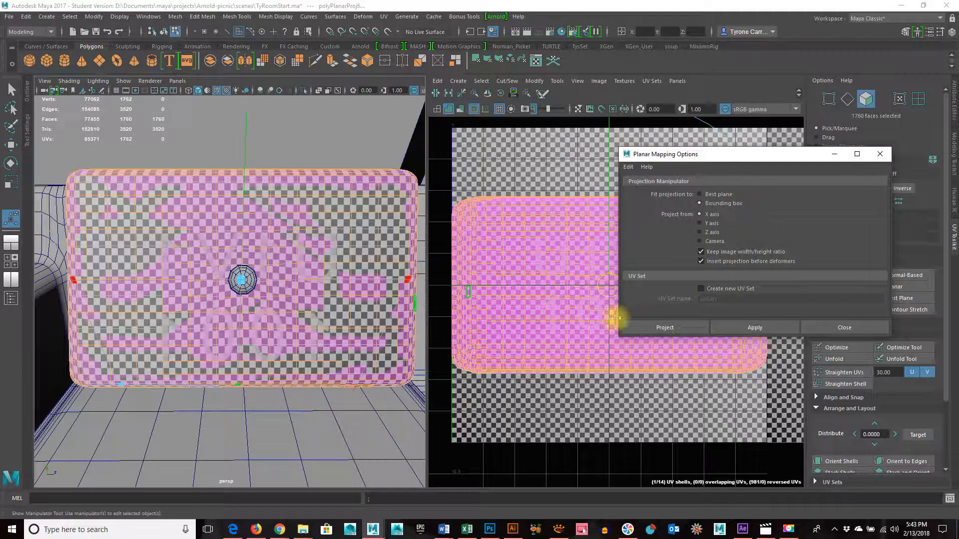
left_click(845, 327)
right_click_drag(324, 193, 318, 217)
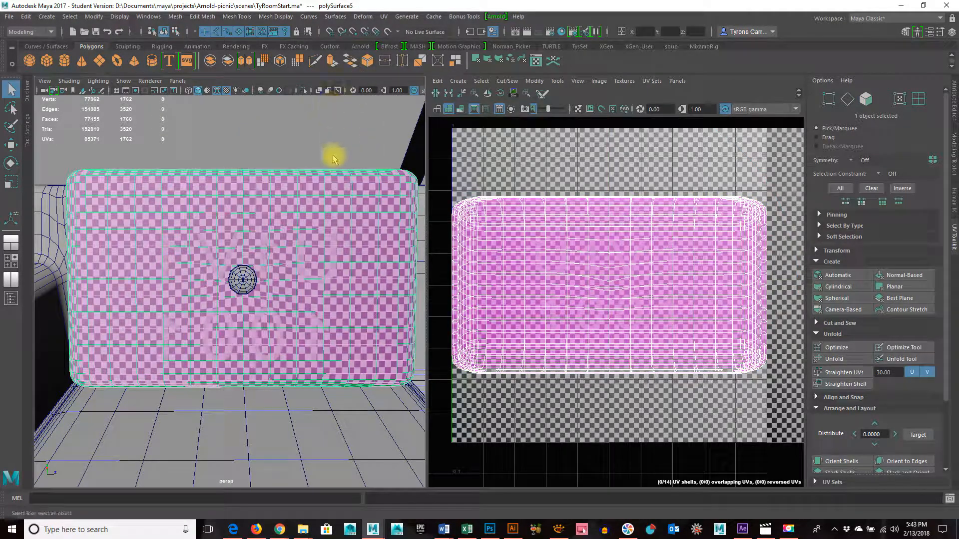
Isolate the cushion and cut a UV seam along the edge loop on one side of its piping with the 3D Cut and Sew UV tool
left_click(304, 92)
left_click_drag(293, 278, 209, 327, "alt")
scroll(210, 327, "up", 3, "alt")
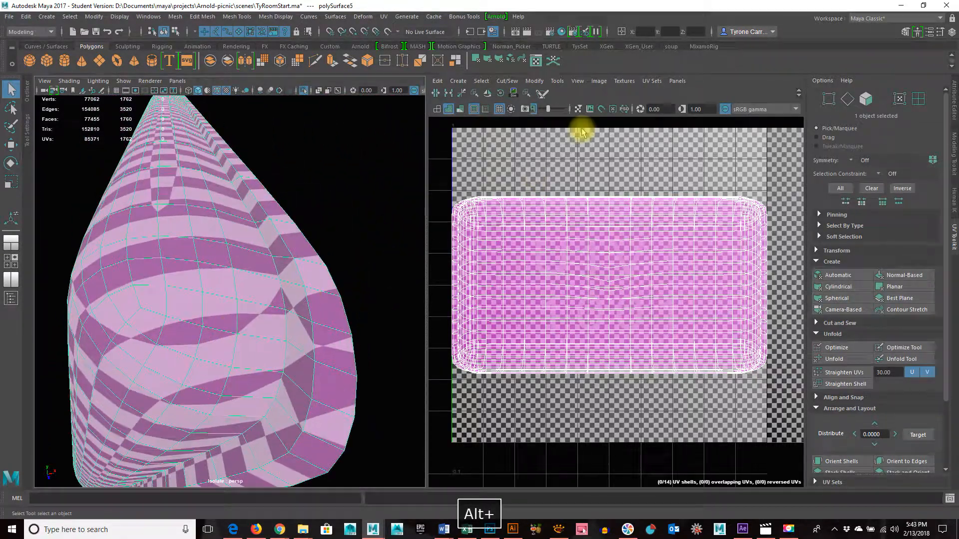
left_click(542, 93)
double_click(278, 274)
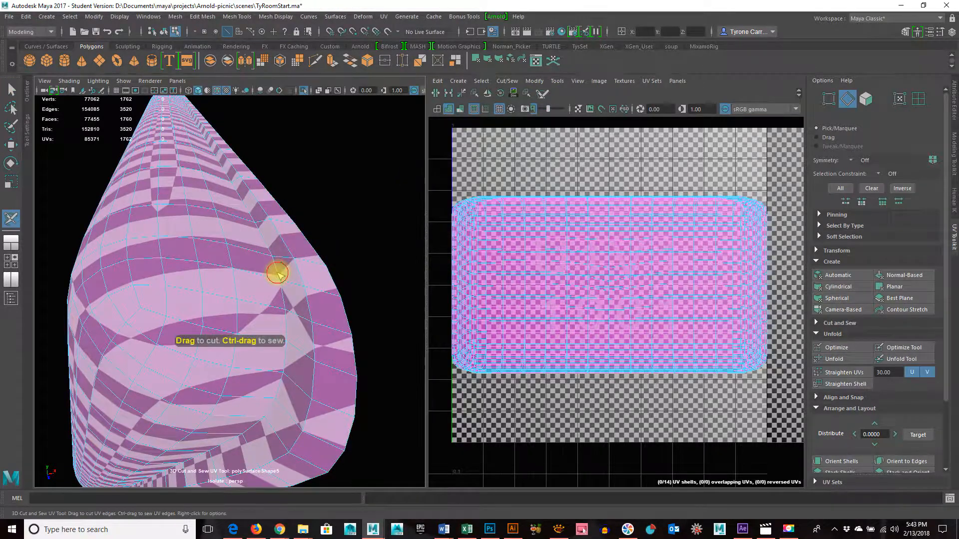
Cut a second UV seam along the edge loop on the opposite side of the piping
left_click_drag(309, 328, 290, 327, "alt")
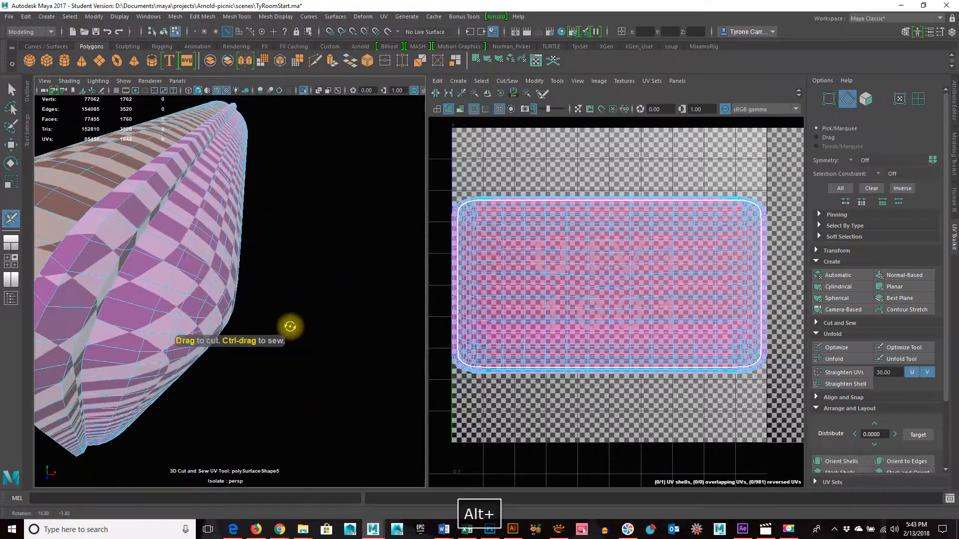
double_click(152, 226)
mouse_move(155, 248)
left_mouse_down("alt")
mouse_move(132, 301)
mouse_move(225, 313)
mouse_move(156, 255)
left_mouse_up("alt")
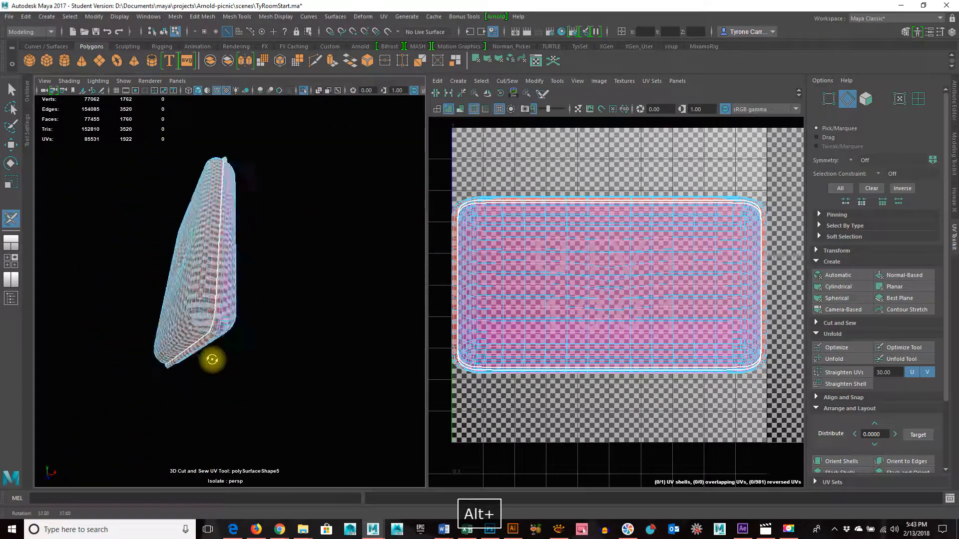
Cut short UV seams inward from the piping seam at the first two rounded corners of one cushion panel
left_click_drag(212, 360, 184, 354, "alt")
right_click_drag(184, 353, 327, 346, "alt")
middle_click_drag(196, 334, 218, 338, "alt")
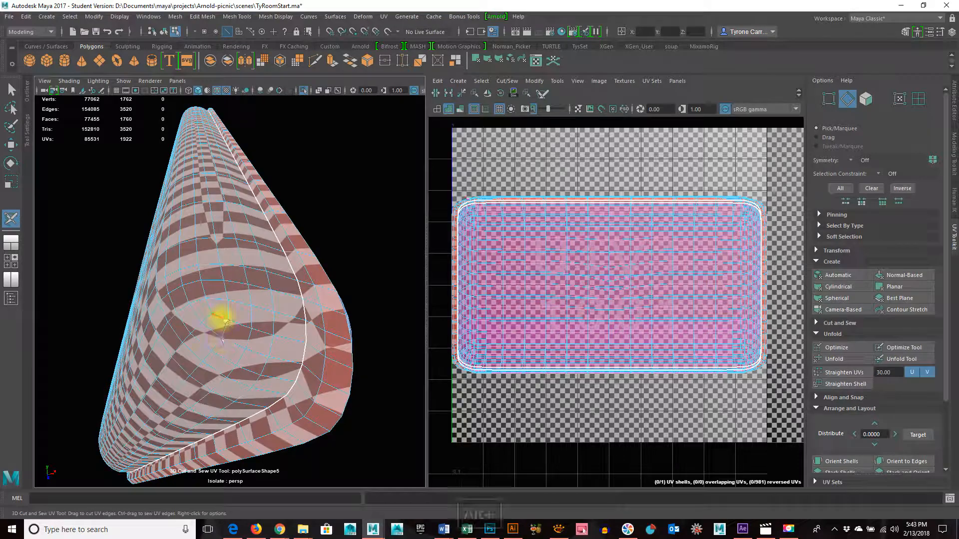
left_click_drag(226, 381, 319, 302, "alt")
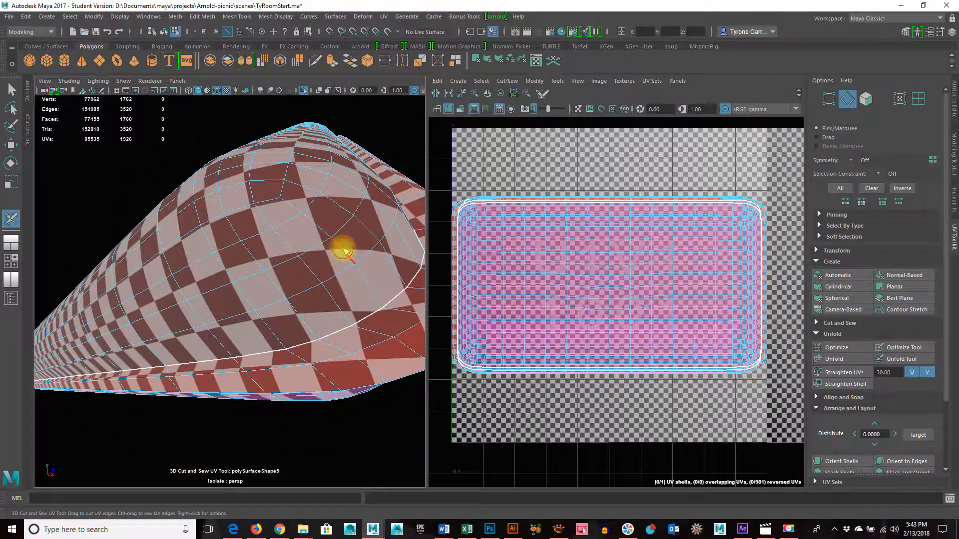
left_click_drag(335, 257, 175, 227, "alt")
middle_click_drag(170, 242, 177, 242, "alt")
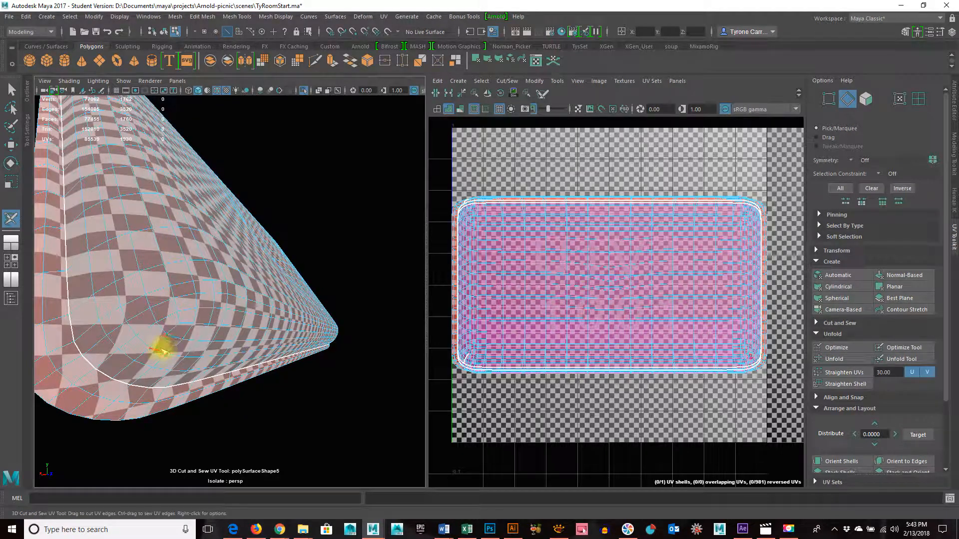
Cut matching short UV seams at the remaining two rounded corners of the same cushion panel
left_click_drag(145, 334, 240, 293, "alt")
right_click_drag(240, 294, 240, 298, "alt")
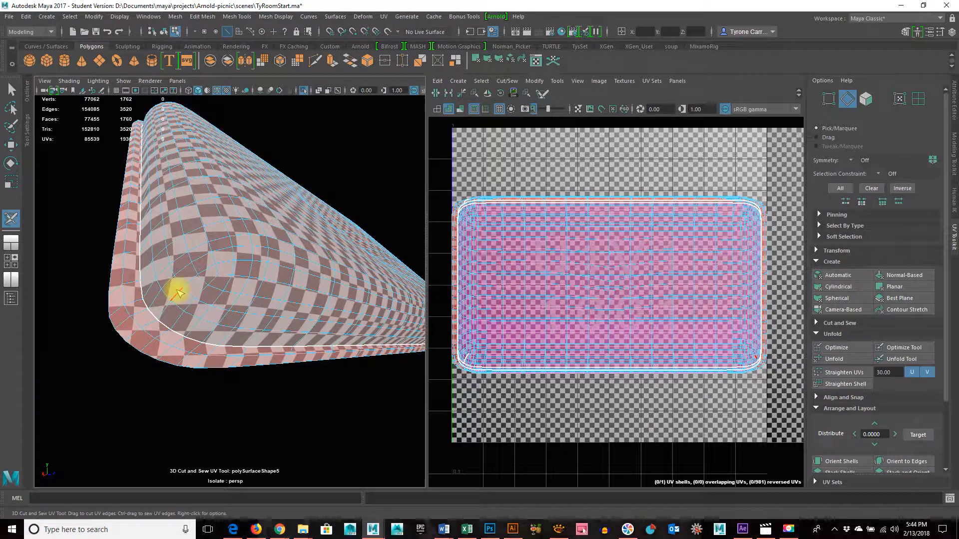
mouse_move(178, 294)
left_mouse_down("alt")
mouse_move(240, 289)
mouse_move(178, 291)
left_mouse_up("alt")
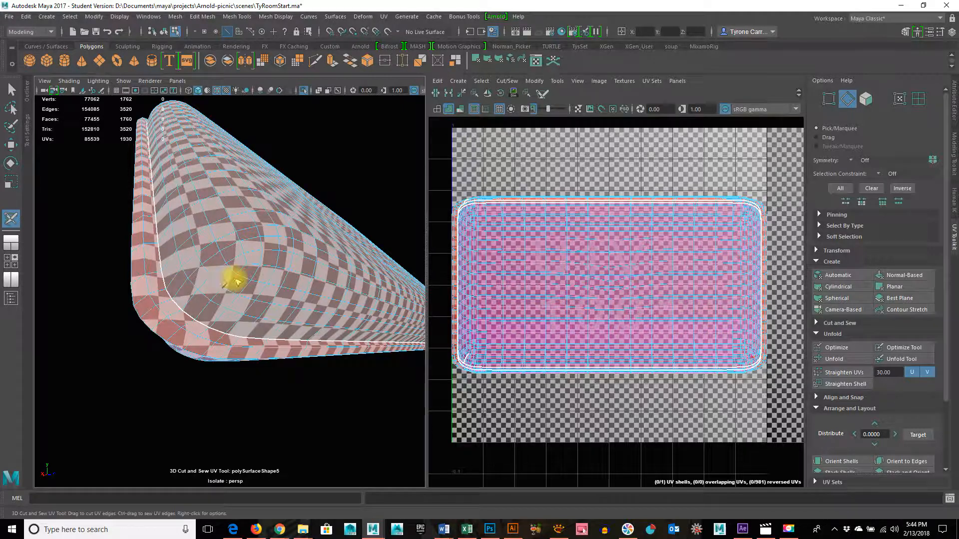
left_click_drag(243, 283, 249, 321, "alt")
right_click_drag(248, 321, 292, 330, "alt")
left_click_drag(292, 330, 257, 338, "alt")
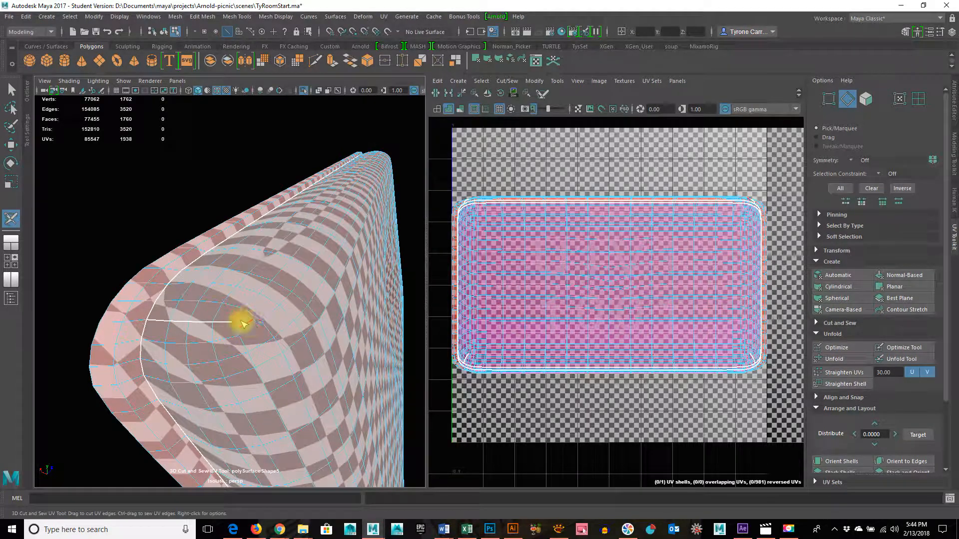
left_click_drag(284, 353, 271, 364, "alt")
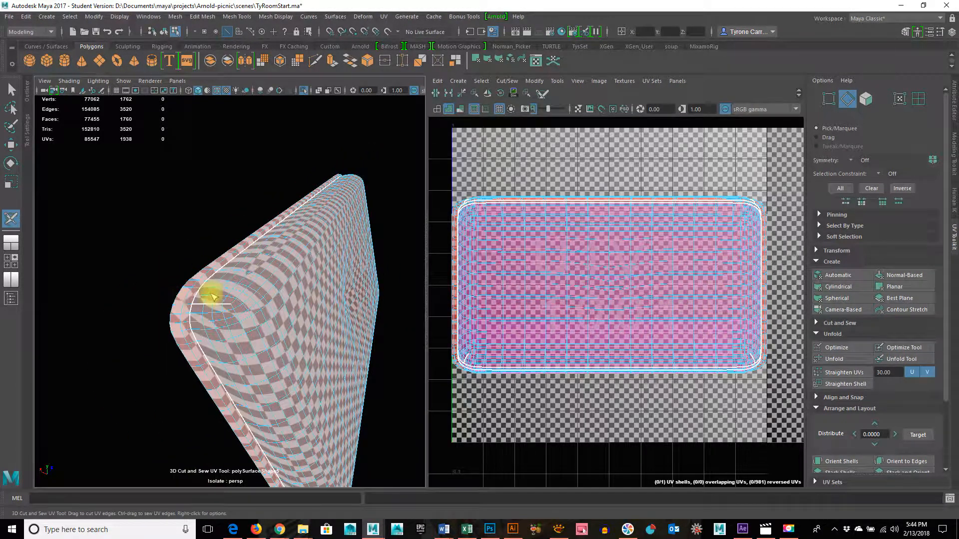
Cut a short UV seam at the first corner of the opposite panel and one across the piping at that corner
left_click_drag(195, 324, 354, 310, "alt")
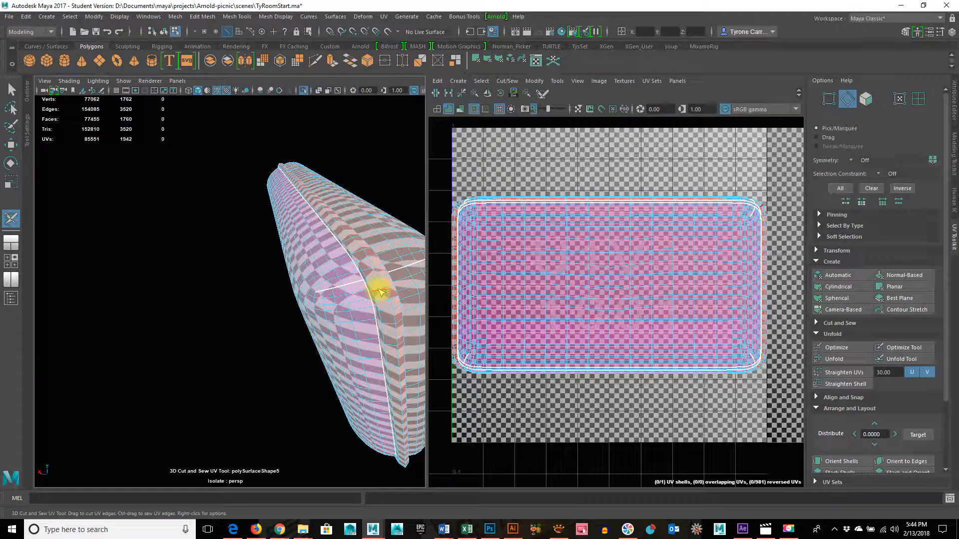
mouse_move(382, 359)
left_mouse_down("alt")
mouse_move(364, 321)
mouse_move(353, 358)
mouse_move(367, 360)
left_mouse_up("alt")
right_click_drag(315, 364, 328, 366, "alt")
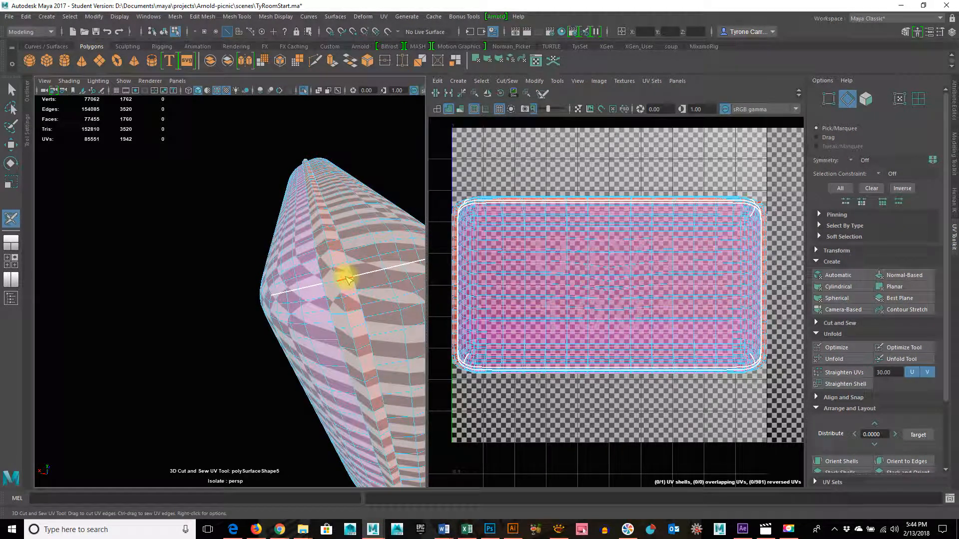
right_click_drag(395, 401, 301, 351, "alt")
left_click_drag(301, 351, 260, 330, "alt")
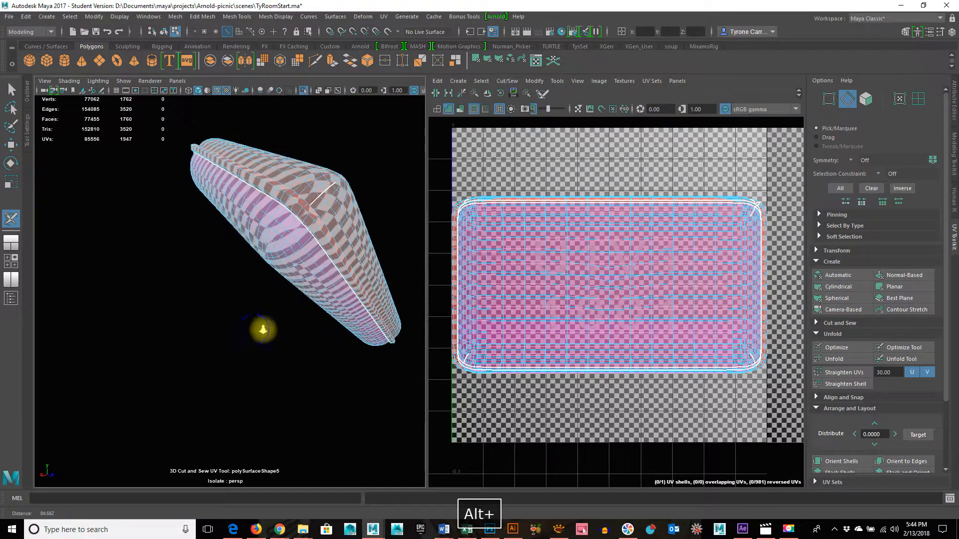
right_click_drag(259, 329, 280, 334, "alt")
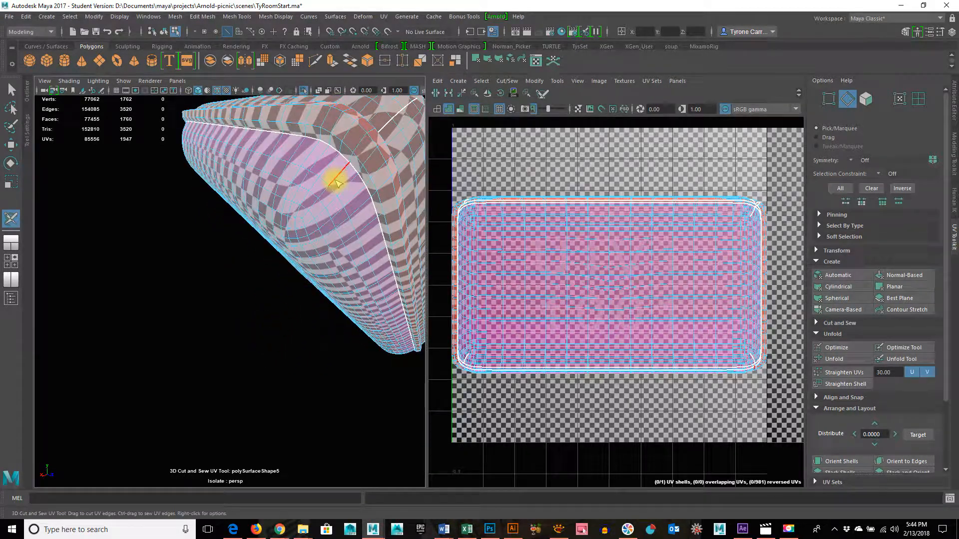
Cut short UV seams into the opposite panel and across the piping at the next two corners
left_click(363, 143)
left_click_drag(381, 248, 169, 292, "alt")
right_click_drag(169, 292, 242, 316, "alt")
left_click_drag(268, 295, 278, 289, "alt")
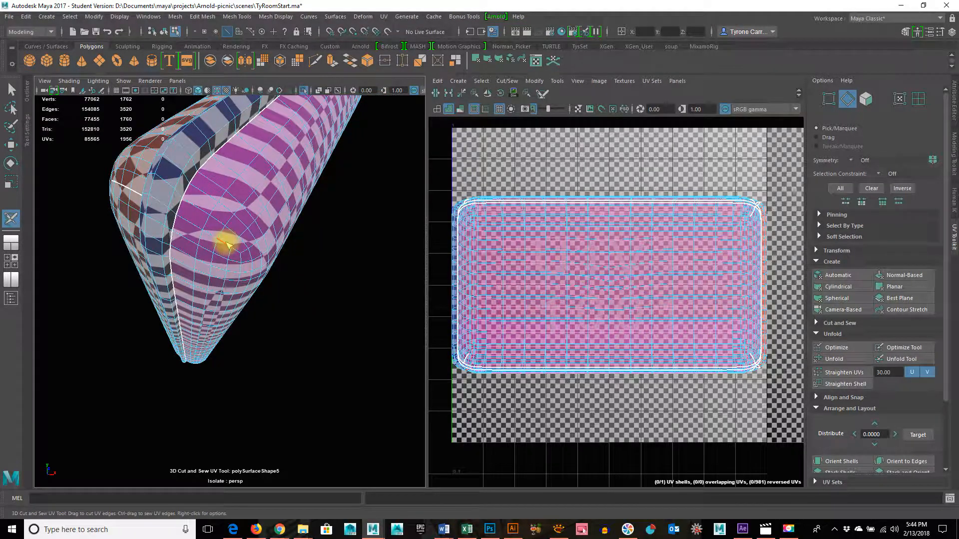
mouse_move(229, 245)
left_mouse_down()
mouse_move(183, 217)
mouse_move(220, 205)
mouse_move(197, 221)
mouse_move(178, 267)
left_mouse_up()
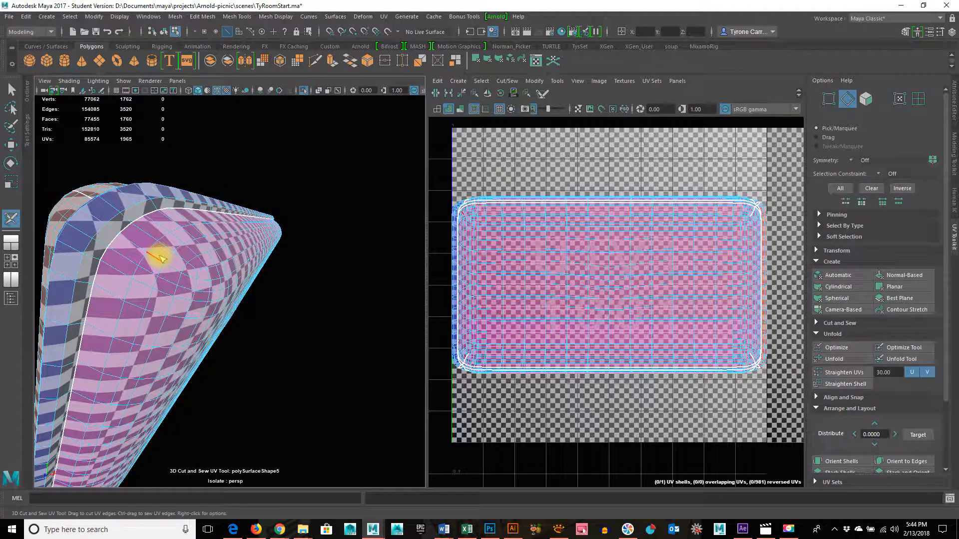
Try to cut a UV seam at the opposite panel's last corner, and undo the cut
mouse_move(202, 272)
left_mouse_down()
mouse_move(121, 232)
mouse_move(120, 272)
mouse_move(135, 280)
mouse_move(114, 273)
mouse_move(257, 293)
left_mouse_up()
key("z")
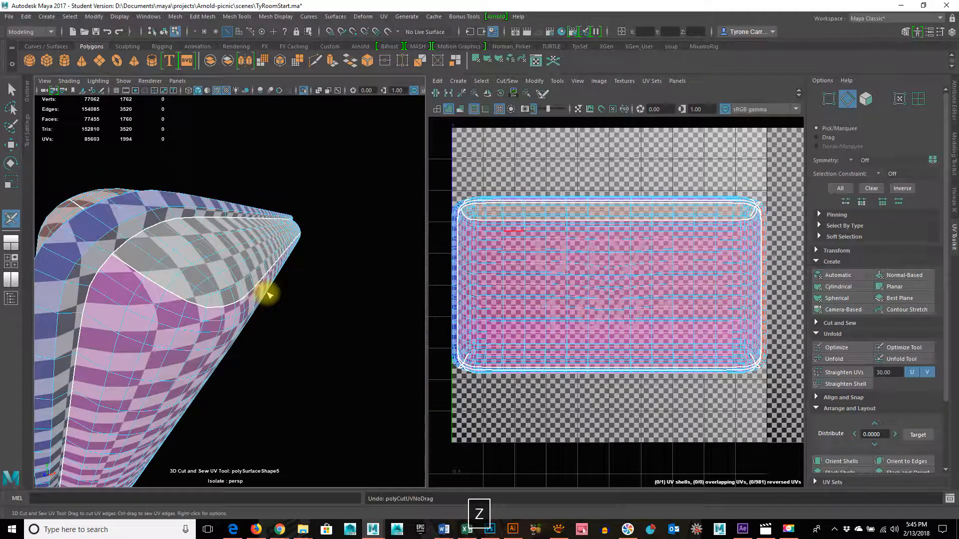
key("z")
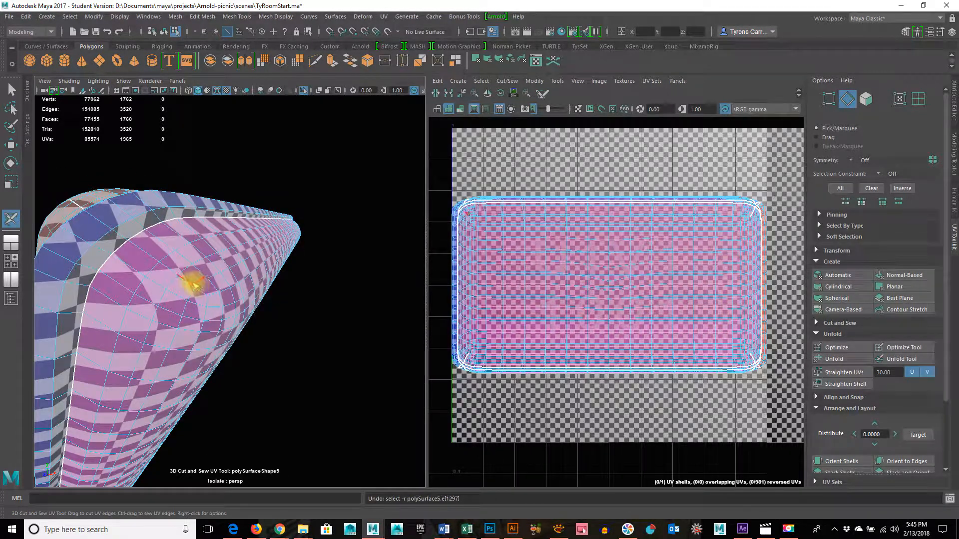
Cut a short UV seam into the opposite panel's last corner and another across the adjacent piping
mouse_move(192, 283)
left_mouse_down()
mouse_move(129, 235)
mouse_move(129, 307)
mouse_move(90, 289)
mouse_move(297, 312)
mouse_move(243, 298)
left_mouse_up()
left_click(126, 234)
right_click_drag(243, 250, 287, 231)
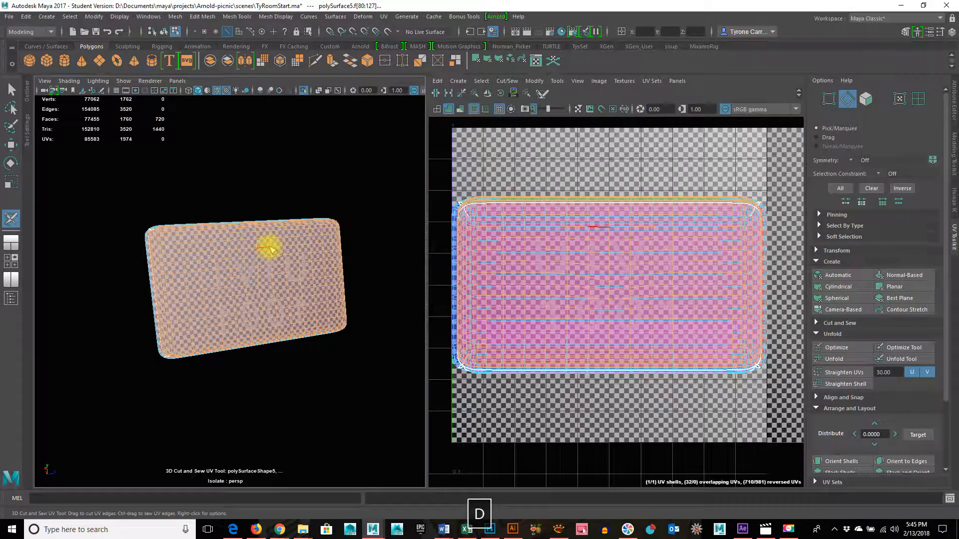
left_click_drag(193, 284, 281, 364, "alt")
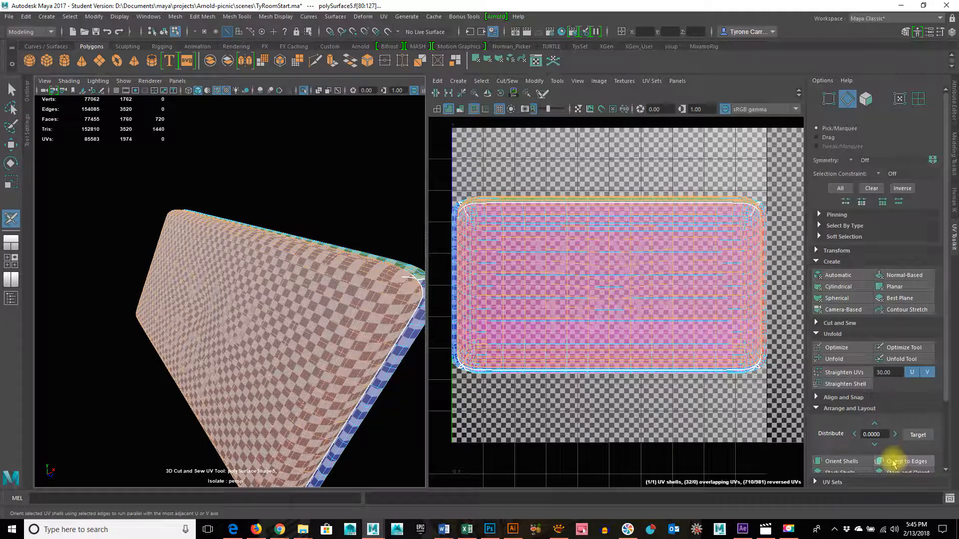
Select all of the cushion's UVs in the UV editor and run Optimize on them repeatedly
key("q")
right_click_drag(591, 246, 559, 232, "alt")
left_click_drag(460, 187, 780, 461)
scroll(849, 408, "down", 3)
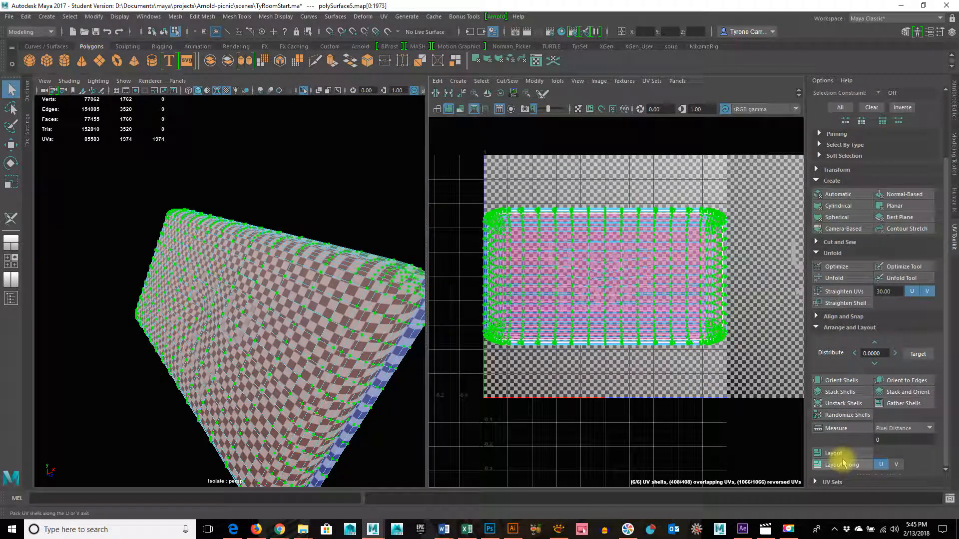
left_click(849, 271)
left_click(851, 268)
left_click(851, 268)
left_click(852, 268)
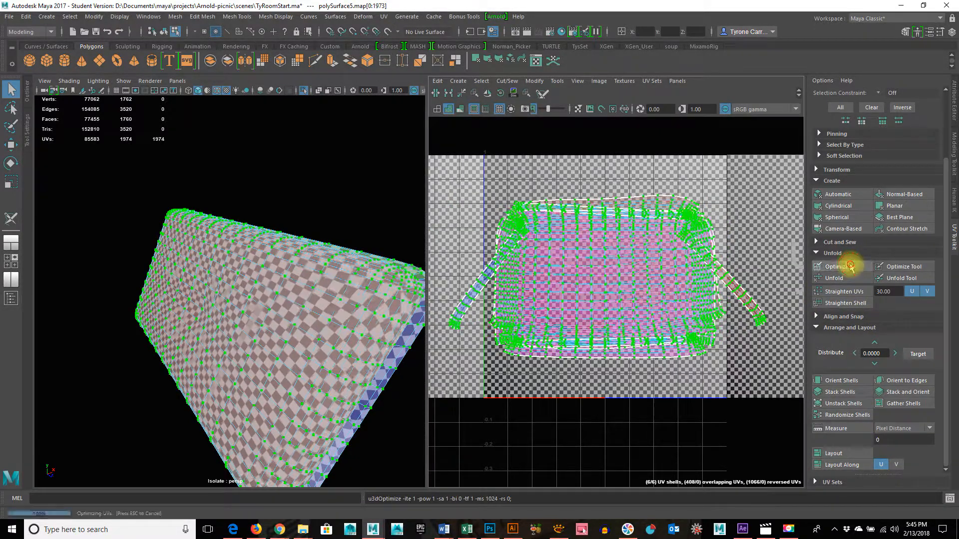
Run Optimize on the cushion's UVs once more and turn on the UV distortion display
left_click(851, 266)
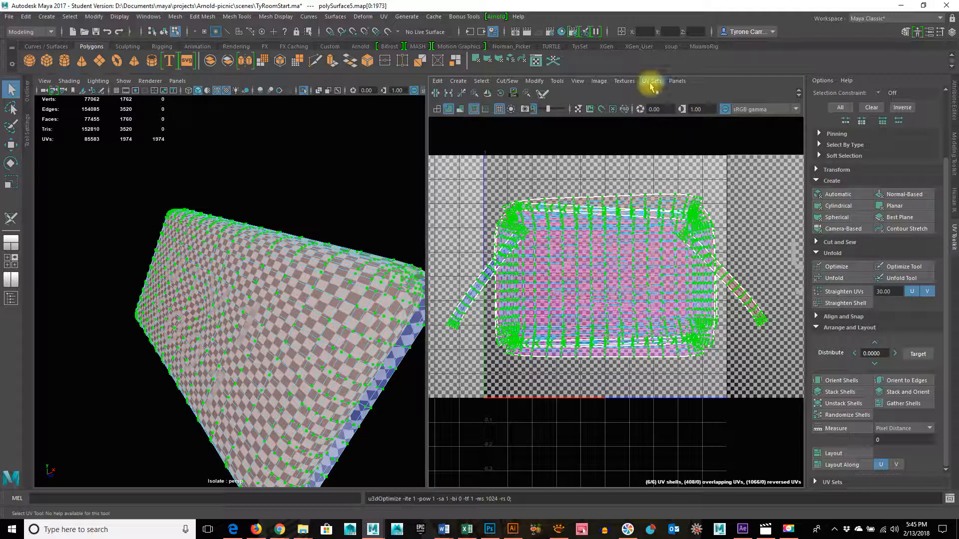
left_click(578, 81)
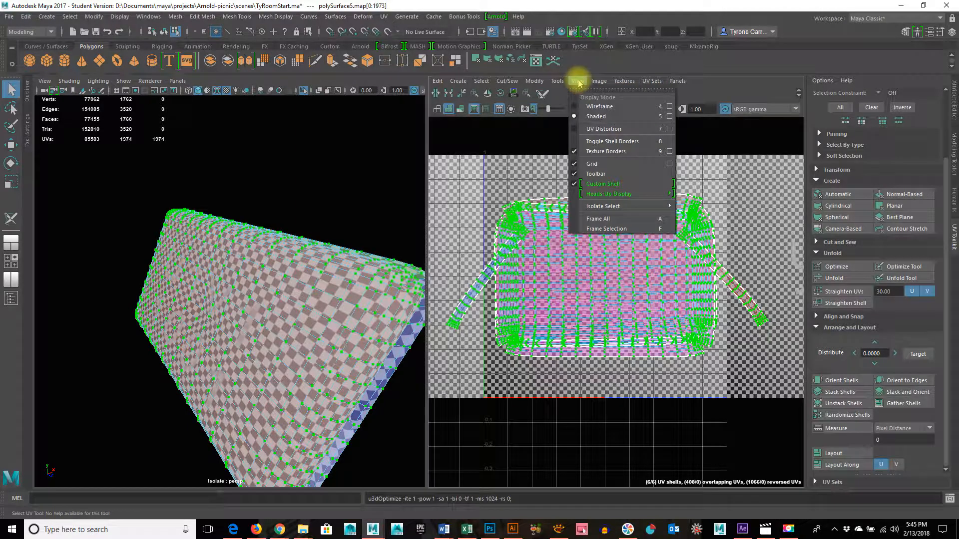
left_click(590, 130)
left_click_drag(396, 312, 324, 299, "alt")
Switch to UV shell selection and move the cushion's two large panel shells clear of the piping, one above the other
right_click_drag(617, 276, 529, 305)
left_click(648, 275)
scroll(902, 165, "up", 3)
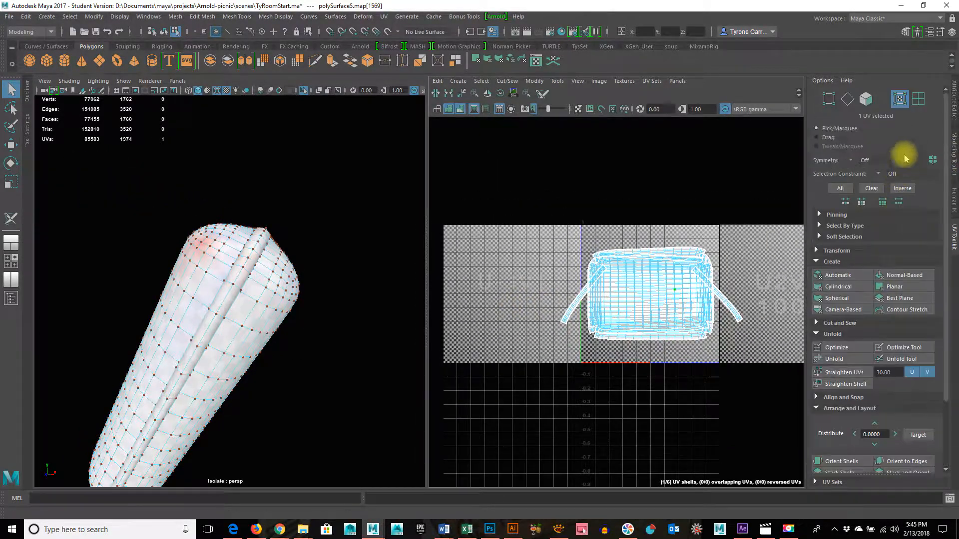
left_click(919, 99)
left_click(679, 292)
key("w")
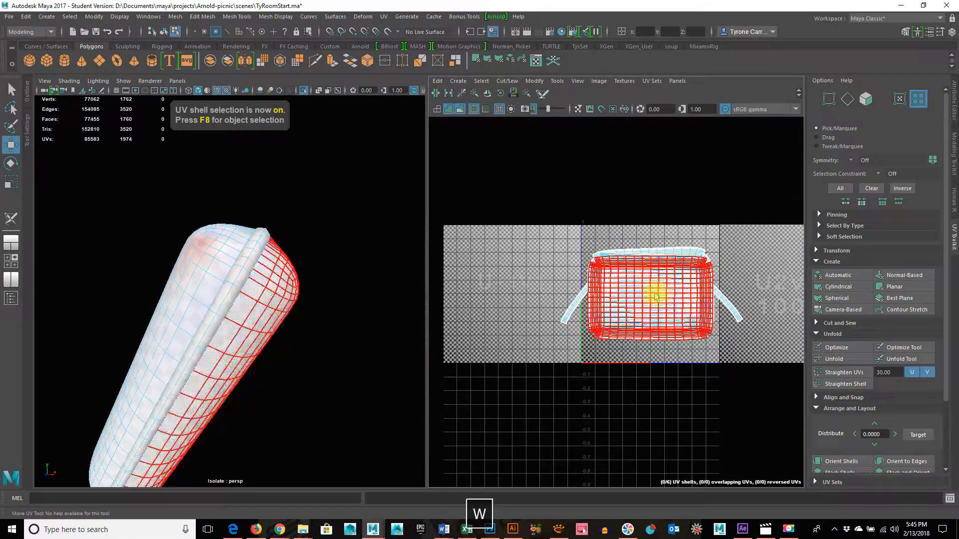
left_click(653, 289)
left_click_drag(652, 285, 658, 172)
left_click(649, 194)
left_click_drag(649, 193, 510, 224)
left_click(679, 196)
left_click_drag(642, 186, 510, 320)
Rotate the two short piping shells upright and move the far one beside the other, next to the panel shells
key("e")
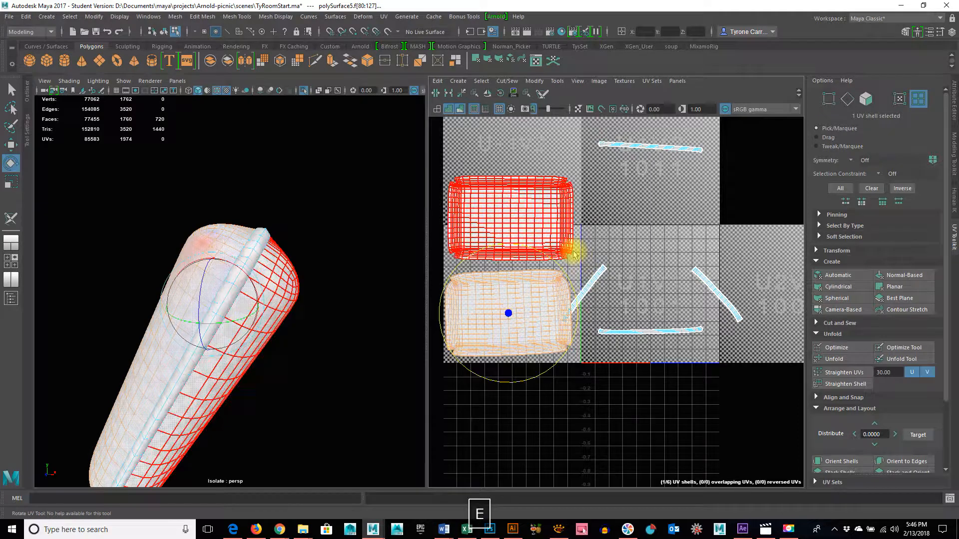
left_click(597, 277)
left_click_drag(652, 277, 625, 242)
left_click(734, 303)
left_click_drag(721, 368, 652, 370)
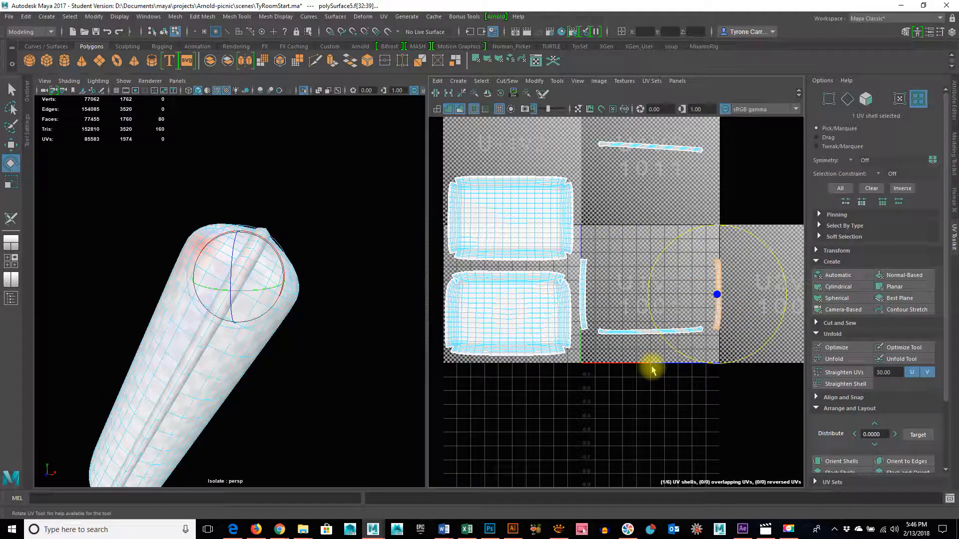
key("w")
left_click_drag(719, 294, 604, 294)
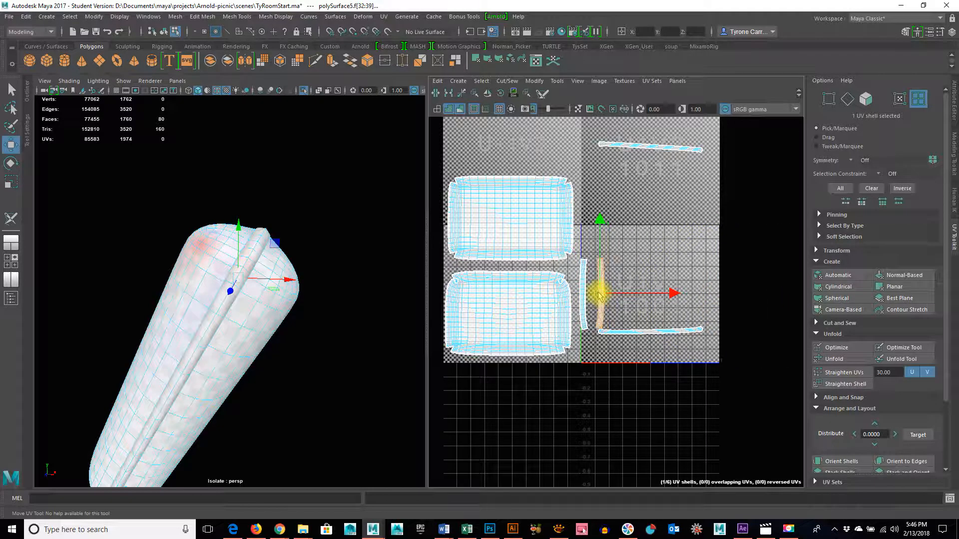
Rotate the two long piping shells from horizontal to vertical
left_click(639, 332)
key("e")
left_click_drag(622, 387, 707, 370)
left_click(649, 145)
left_click_drag(734, 231, 563, 256)
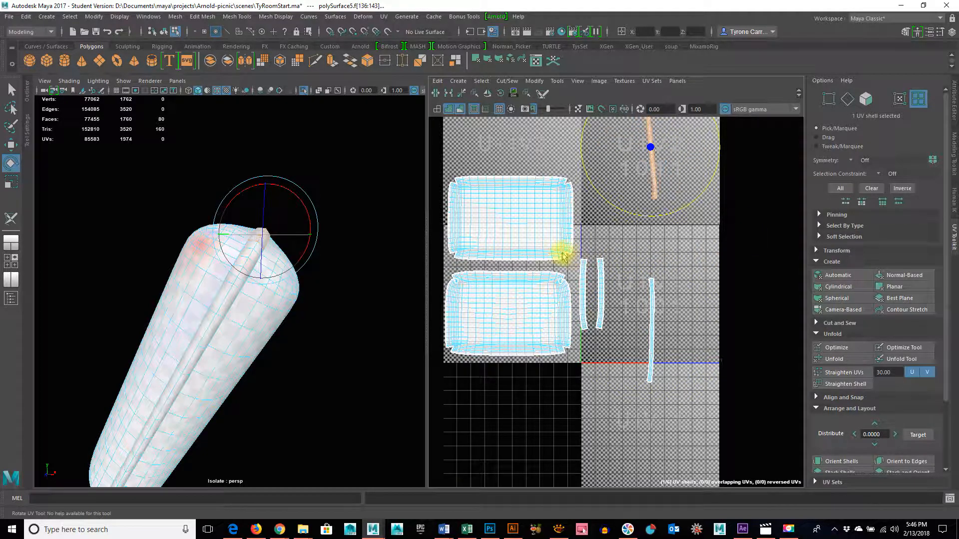
Place the two long piping shells side by side next to the short ones, and nudge the short strip nearest the panels
key("w")
left_click_drag(648, 160, 664, 346)
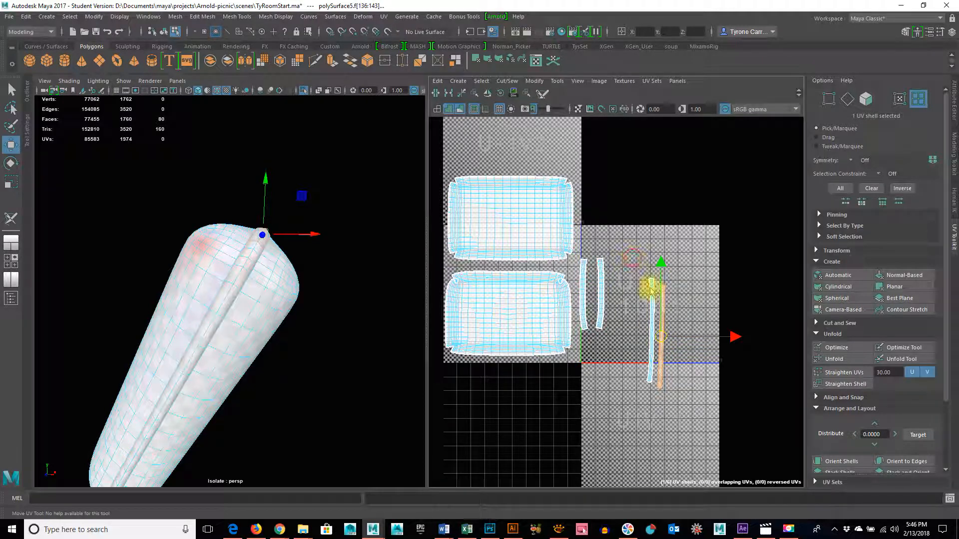
left_click(649, 334, "shift")
left_click_drag(649, 336, 617, 304)
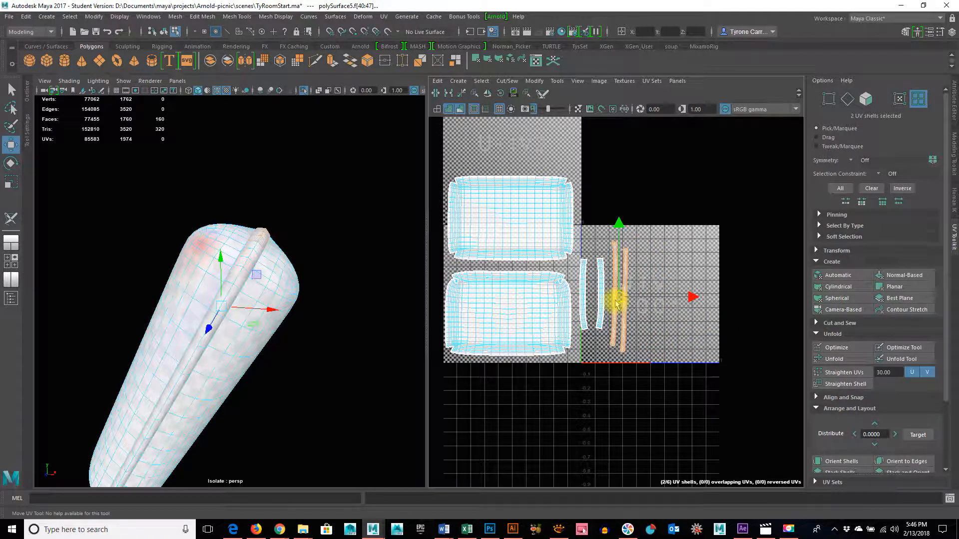
left_click(585, 292)
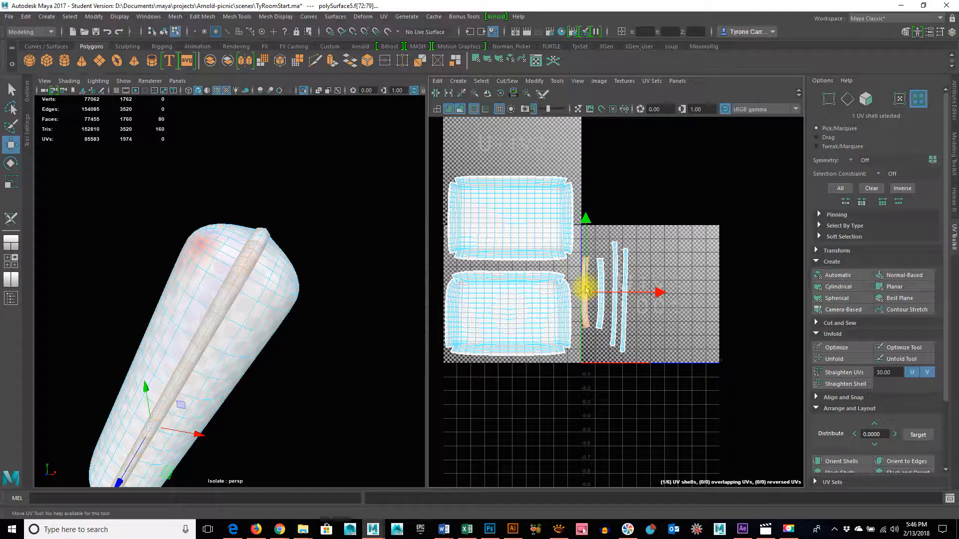
Select all six UV shells and move them together sideways, over the 0 to 1 UV tile
left_click_drag(438, 161, 634, 402)
key("f")
left_click_drag(624, 286, 632, 288)
Check the distortion on the cushion and its shells, and run Optimize on all of its UVs
left_click_drag(255, 338, 259, 381, "alt")
right_click_drag(298, 372, 327, 363, "alt")
left_click_drag(327, 363, 376, 317, "alt")
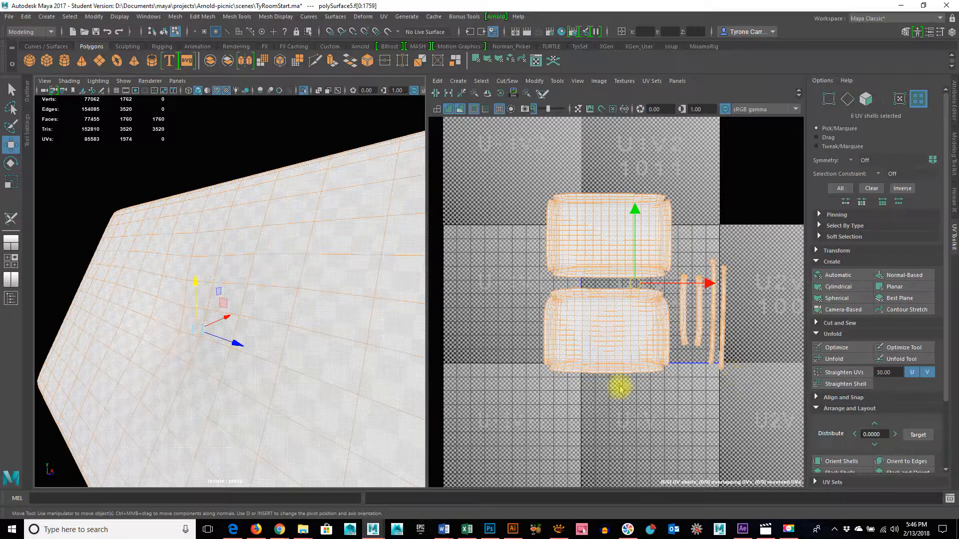
scroll(610, 322, "up", 8)
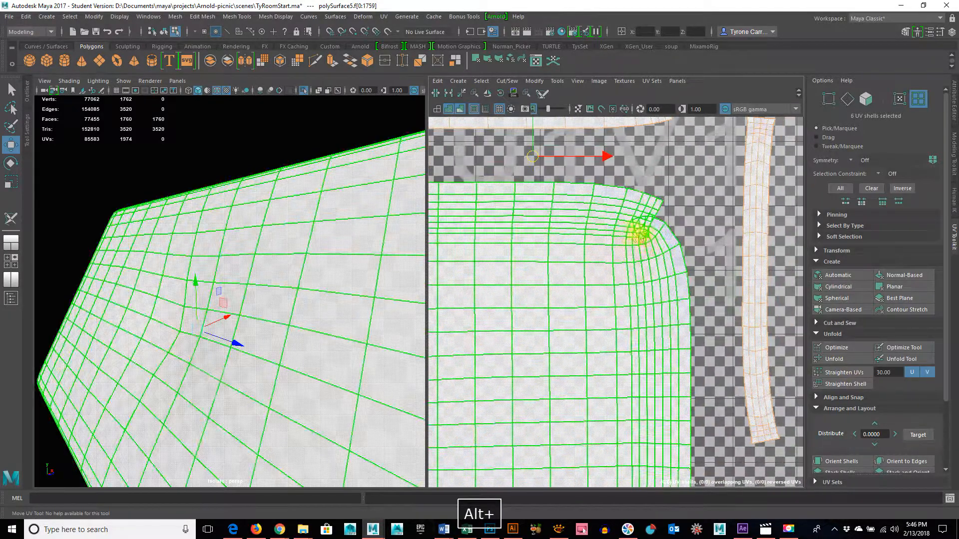
scroll(683, 318, "down", 10)
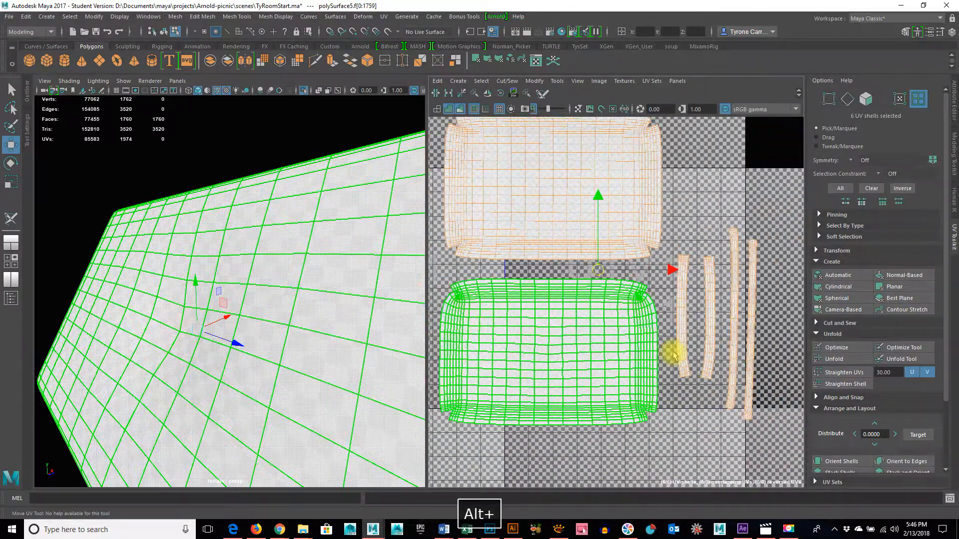
right_click_drag(621, 316, 464, 158, "alt")
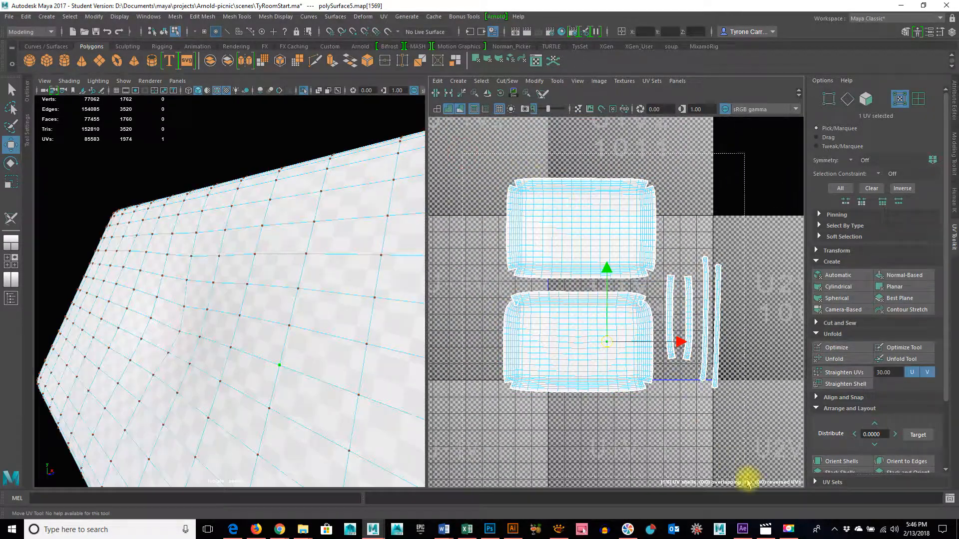
key("ctrl+shift+a")
left_click(851, 350)
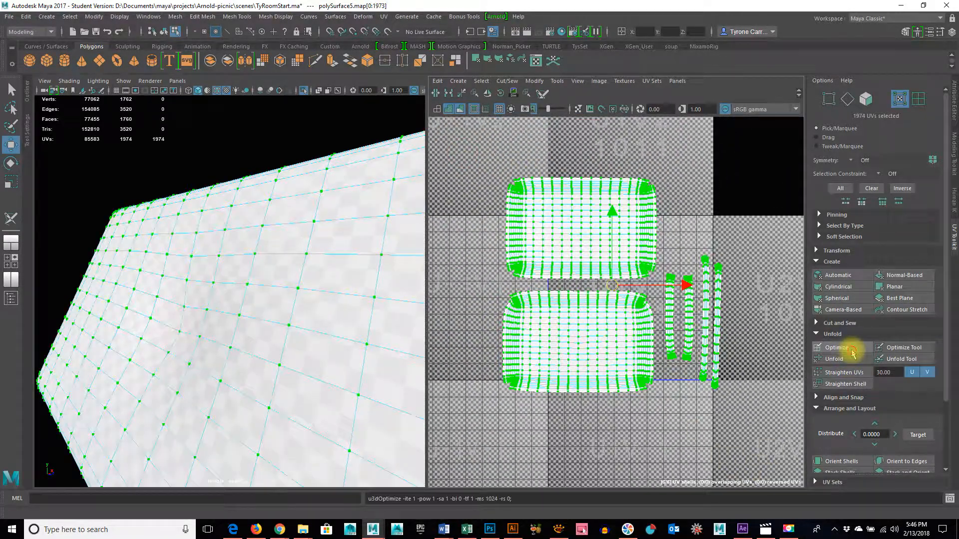
Brush the Optimize UV tool over the edges and corners of both panel shells to even out the UV spacing
left_click(895, 349)
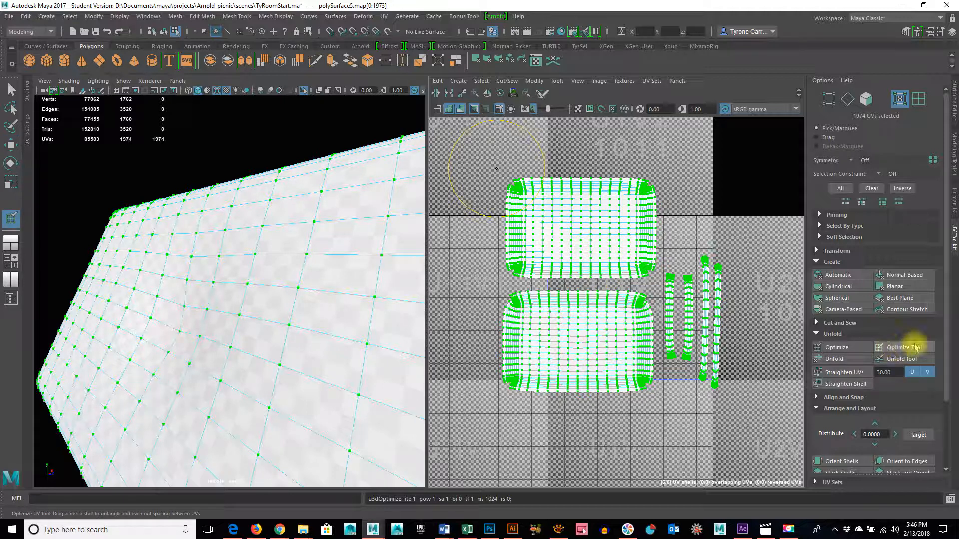
right_click_drag(622, 321, 701, 307, "alt")
mouse_move(691, 283)
left_mouse_down()
mouse_move(680, 274)
mouse_move(689, 275)
mouse_move(692, 436)
left_mouse_up()
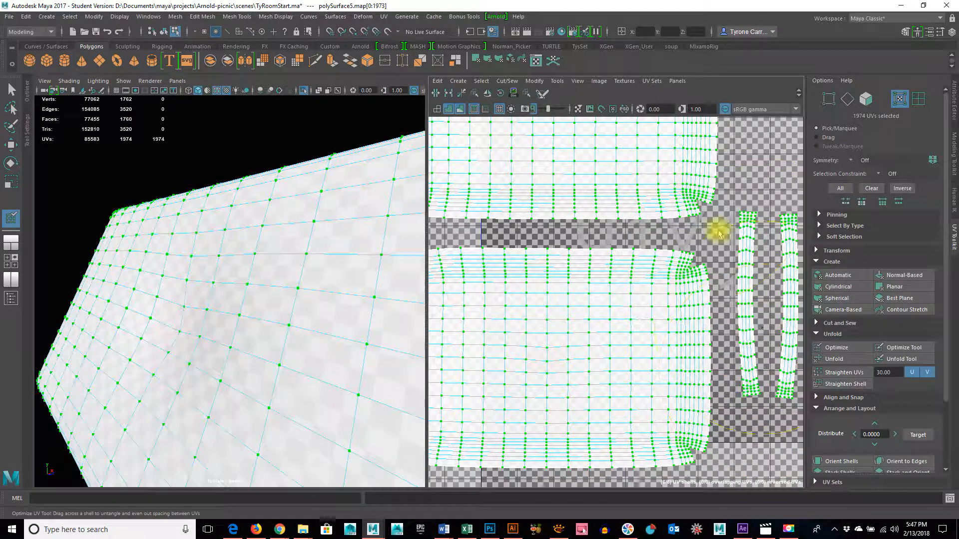
middle_click_drag(570, 321, 644, 255, "alt")
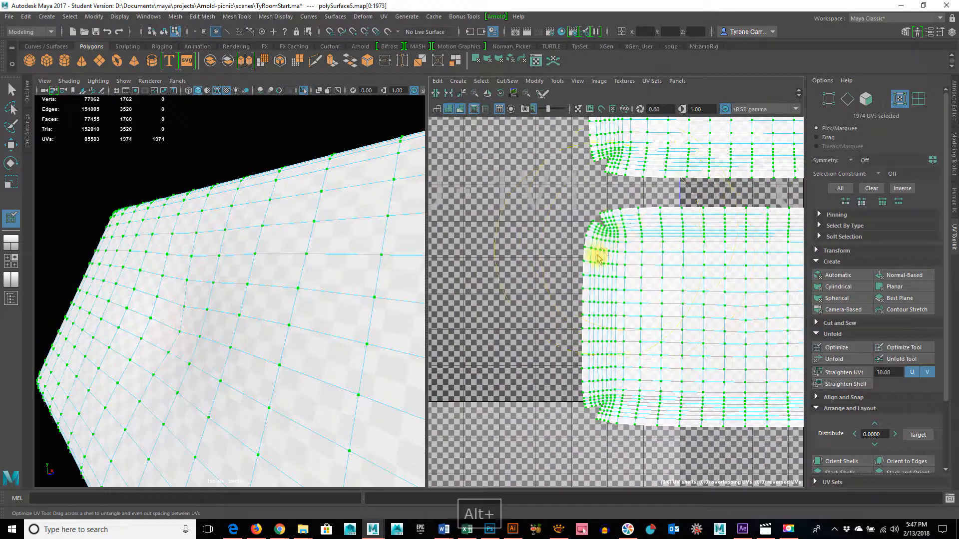
middle_click_drag(672, 293, 625, 368, "alt")
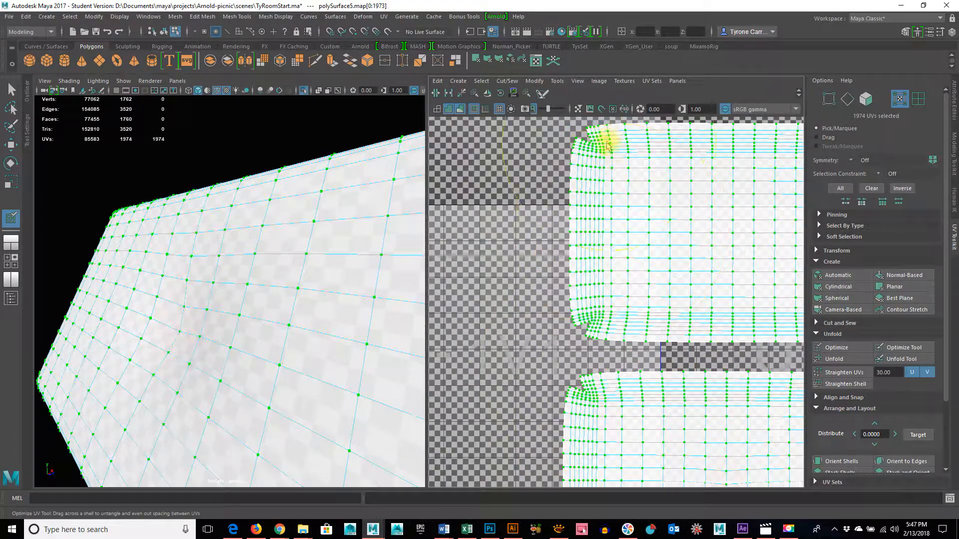
middle_click_drag(661, 263, 436, 313, "alt")
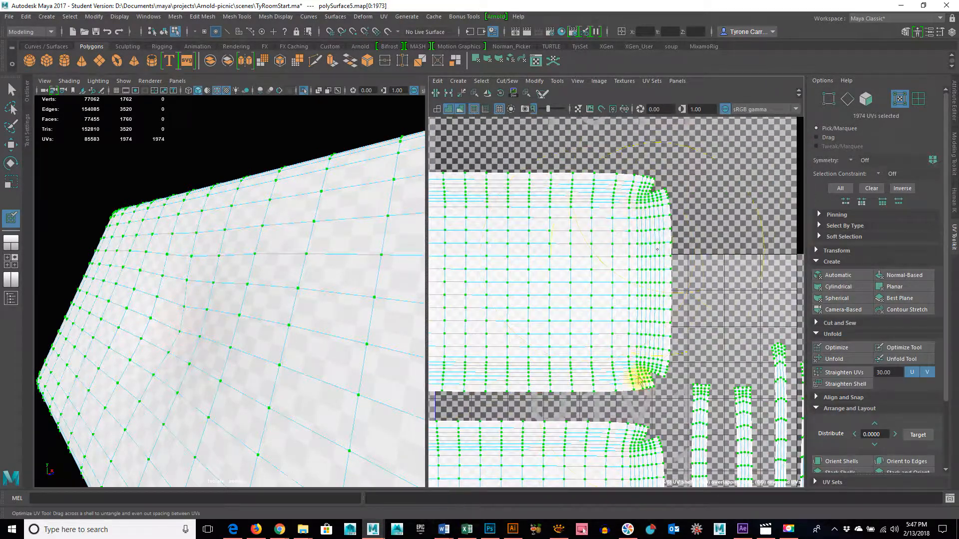
right_click_drag(757, 398, 669, 396, "alt")
middle_click_drag(669, 396, 646, 261, "alt")
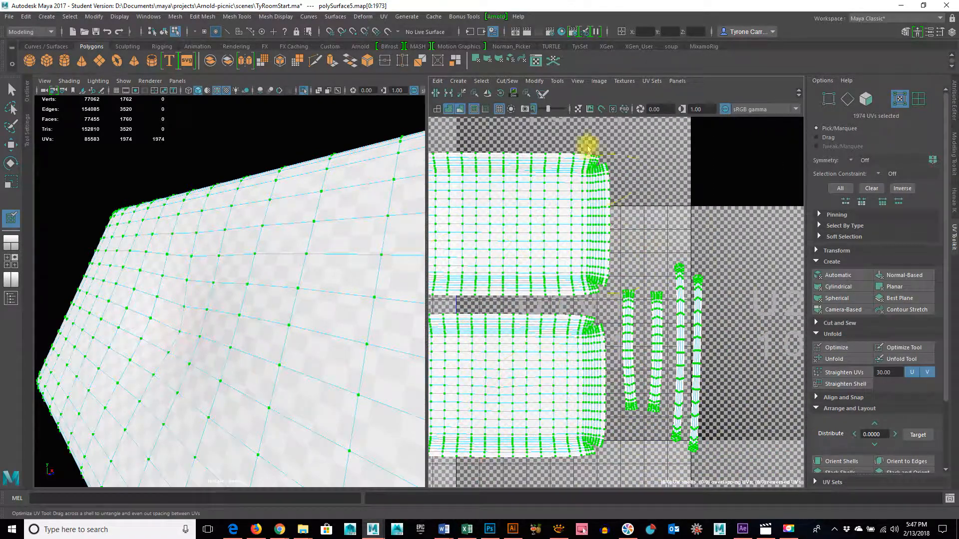
Lay out all of the cushion's UV shells automatically within the 0 to 1 tile
left_click(11, 90)
right_click_drag(548, 240, 574, 242)
right_click_drag(685, 289, 574, 246, "alt")
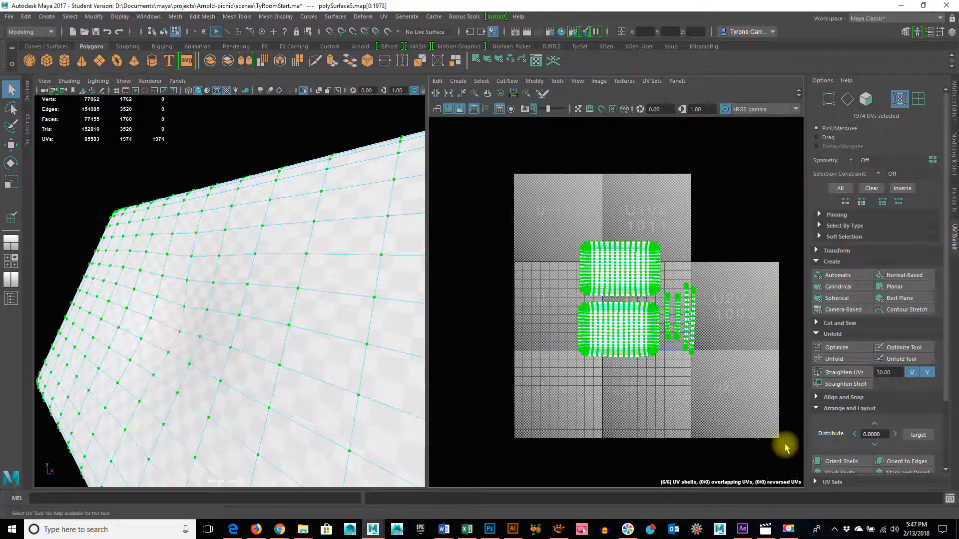
scroll(854, 430, "down", 3)
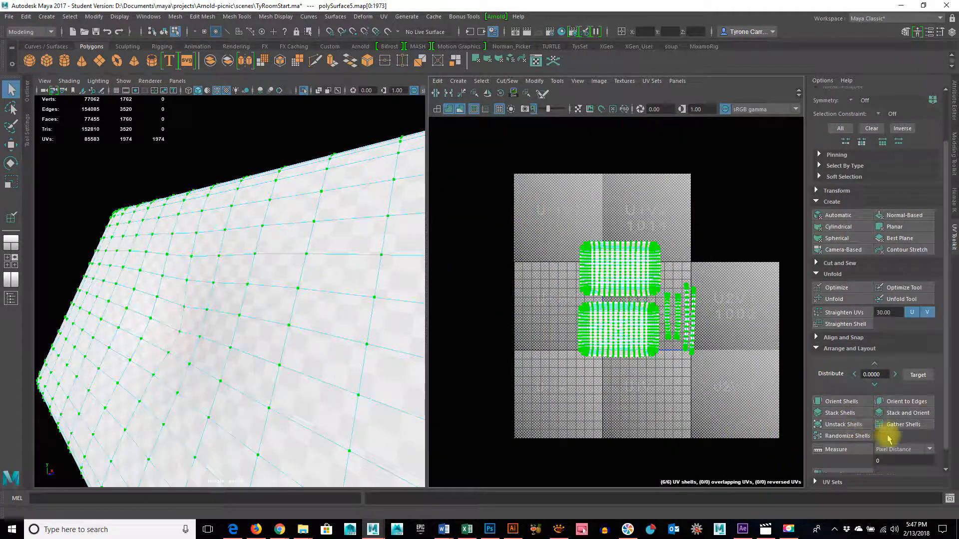
left_click(852, 457)
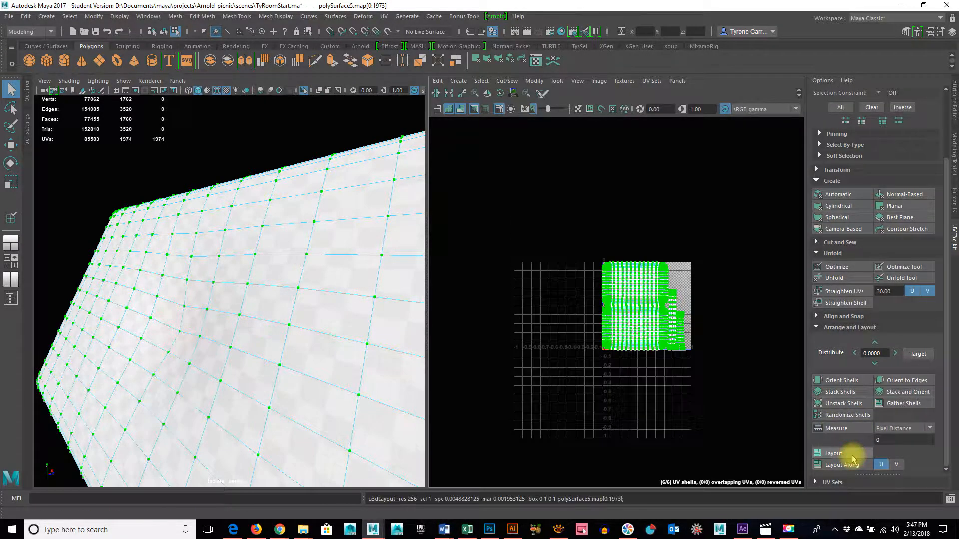
right_click_drag(590, 349, 899, 365, "alt")
middle_click_drag(687, 343, 558, 383, "alt")
right_click_drag(558, 383, 655, 405, "alt")
middle_click_drag(616, 375, 648, 405, "alt")
Select the cushion as an object and turn off the UV distortion display
mouse_move(278, 278)
left_mouse_down("alt")
mouse_move(262, 288)
mouse_move(273, 280)
left_mouse_up("alt")
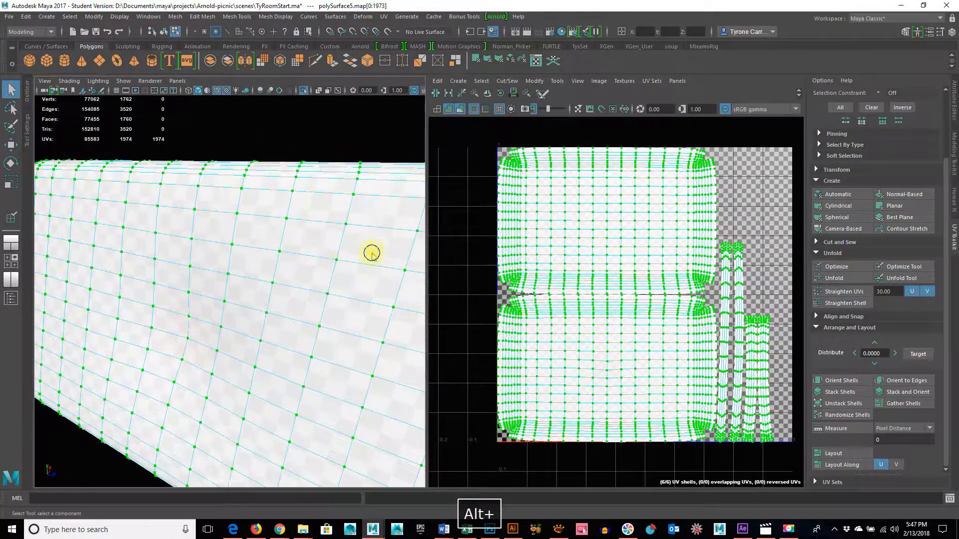
right_click_drag(372, 242, 415, 220)
left_click(429, 290)
left_click_drag(397, 361, 378, 361, "alt")
left_click(309, 306)
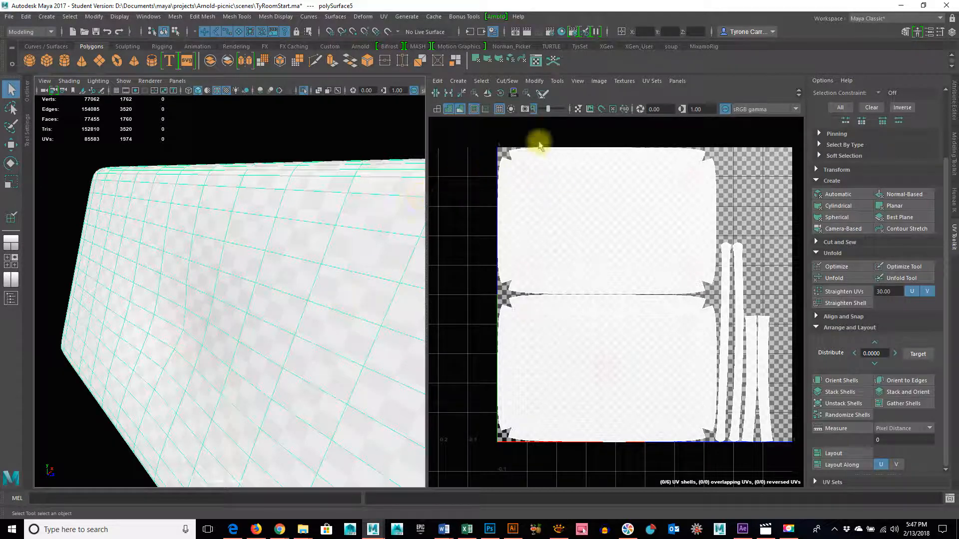
mouse_move(550, 109)
left_mouse_down()
mouse_move(559, 109)
mouse_move(536, 106)
mouse_move(549, 105)
left_mouse_up()
left_click(640, 83)
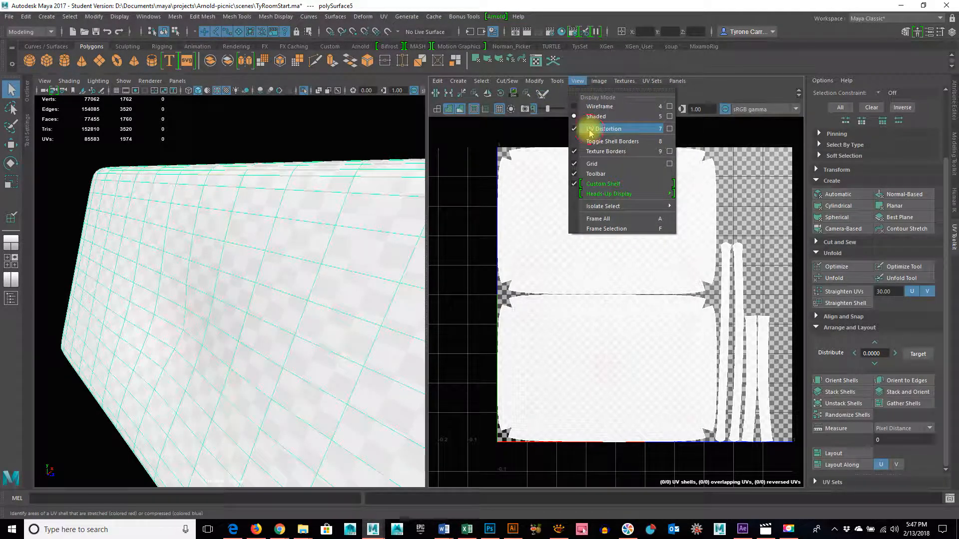
left_click(589, 130)
Check the checker pattern across the cushion and leave isolation to bring back the rest of the scene
left_click_drag(289, 308, 328, 304, "alt")
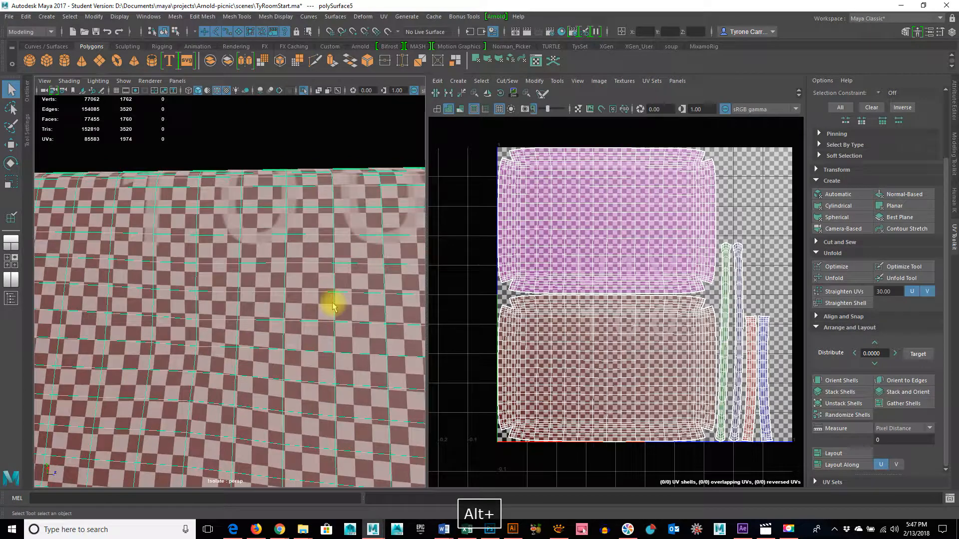
right_click_drag(328, 304, 304, 317, "alt")
mouse_move(304, 317)
left_mouse_down("alt")
mouse_move(183, 305)
mouse_move(182, 295)
mouse_move(214, 274)
mouse_move(287, 315)
mouse_move(209, 324)
mouse_move(300, 310)
left_mouse_up("alt")
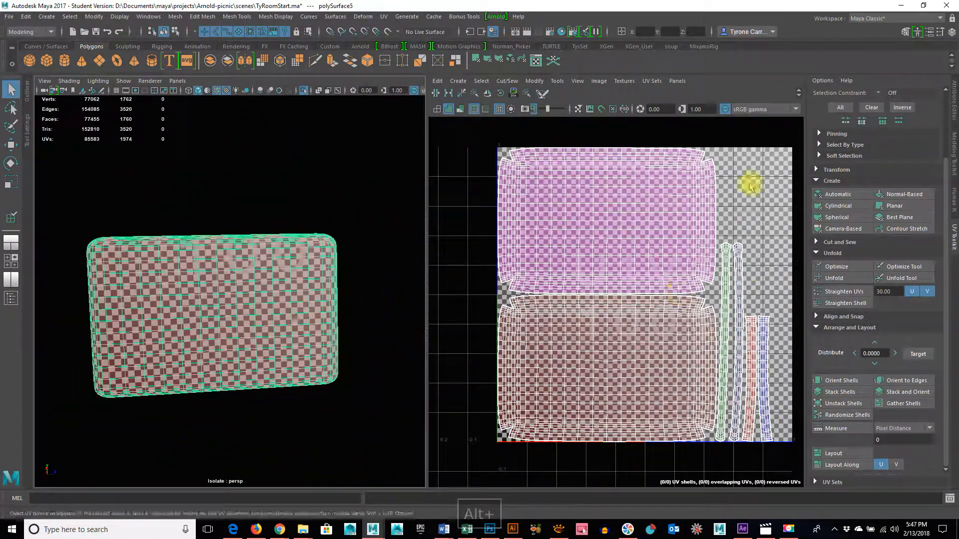
right_click_drag(274, 241, 298, 227)
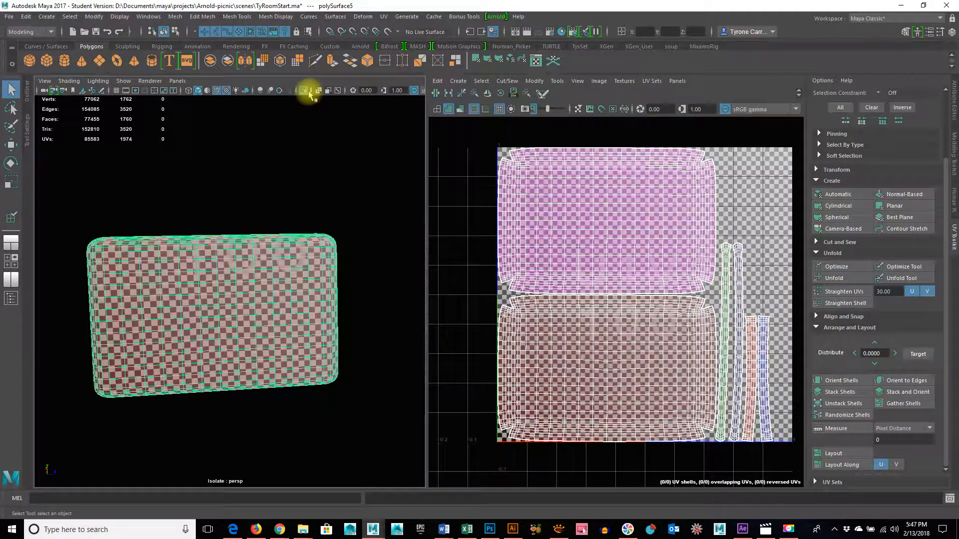
left_click(303, 91)
Select the small round button on the sofa's back cushion and apply a planar UV projection to it
right_click_drag(256, 319, 374, 319, "alt")
left_click_drag(229, 349, 203, 343, "alt")
left_click(196, 342)
right_click_drag(262, 371, 173, 363, "alt")
left_click_drag(173, 363, 220, 368, "alt")
right_click_drag(179, 366, 293, 376, "alt")
left_click_drag(292, 376, 223, 261, "alt")
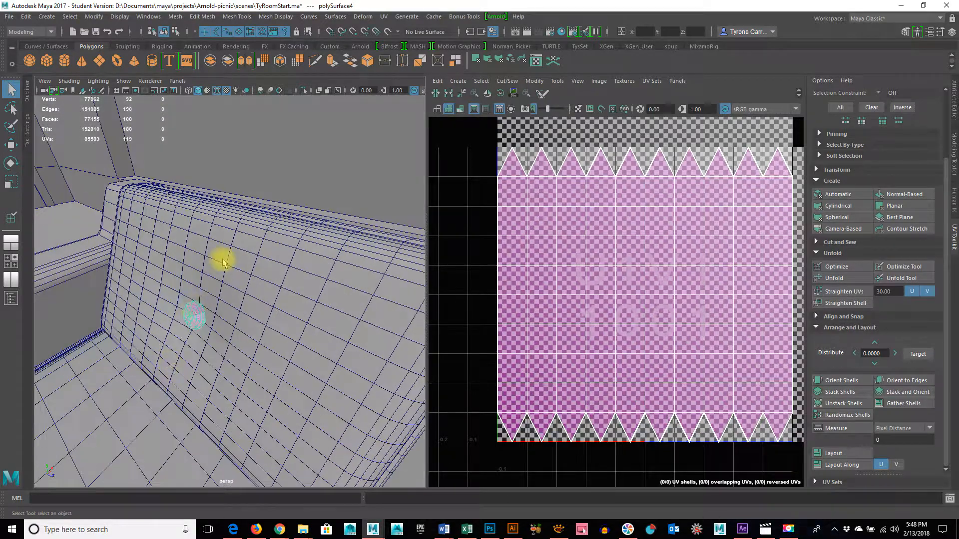
left_click_drag(188, 389, 214, 366, "alt")
right_click_drag(230, 353, 285, 396, "alt")
right_click_drag(144, 413, 167, 403, "alt")
middle_click_drag(189, 373, 214, 338, "alt")
right_click_drag(214, 338, 241, 317, "alt")
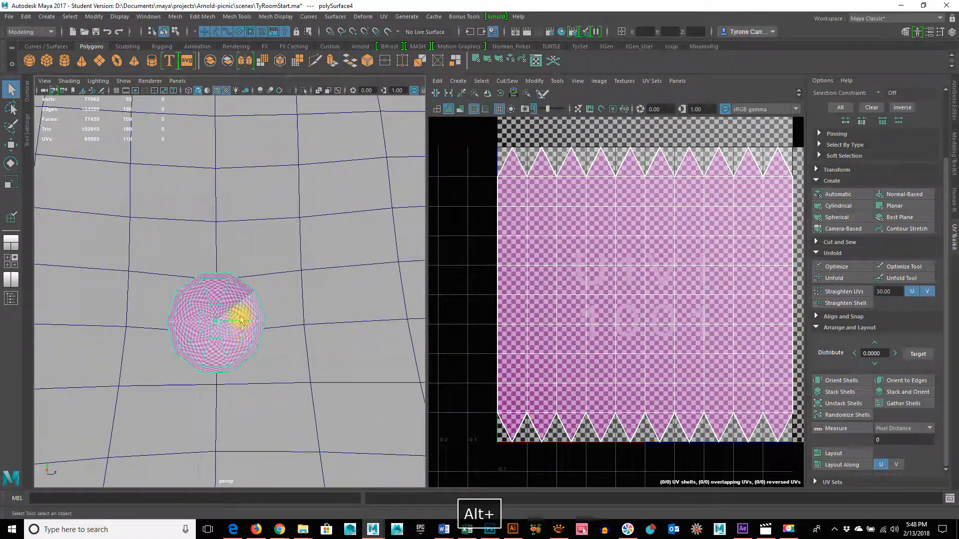
left_click(914, 210)
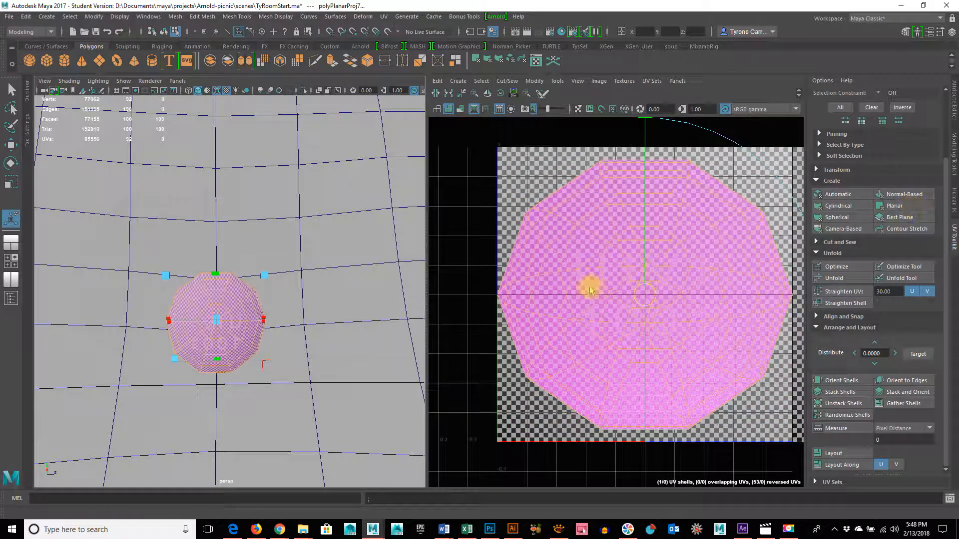
right_click_drag(614, 346, 595, 352, "alt")
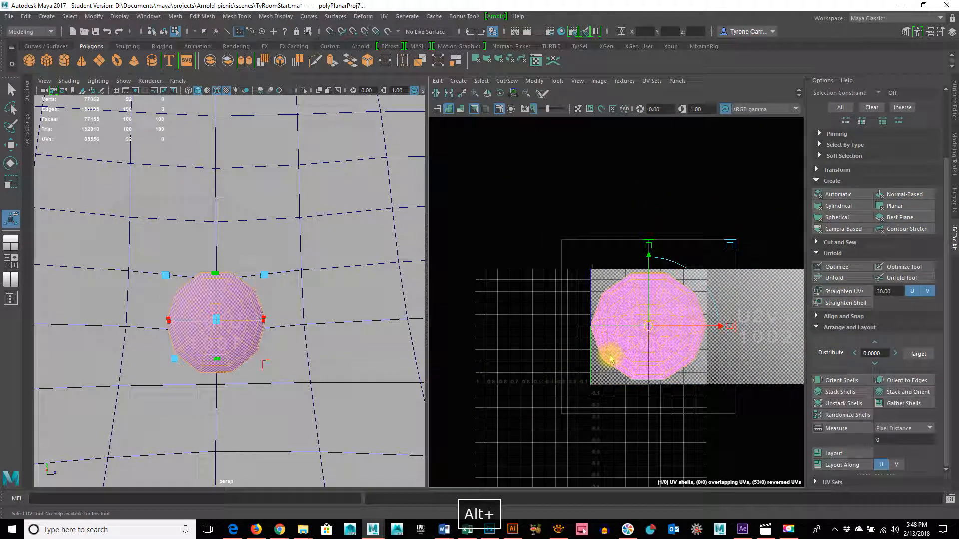
Cut the button's UVs along the edge loop around its outer rim with the 3D Cut and Sew tool
left_click_drag(240, 360, 379, 339, "alt")
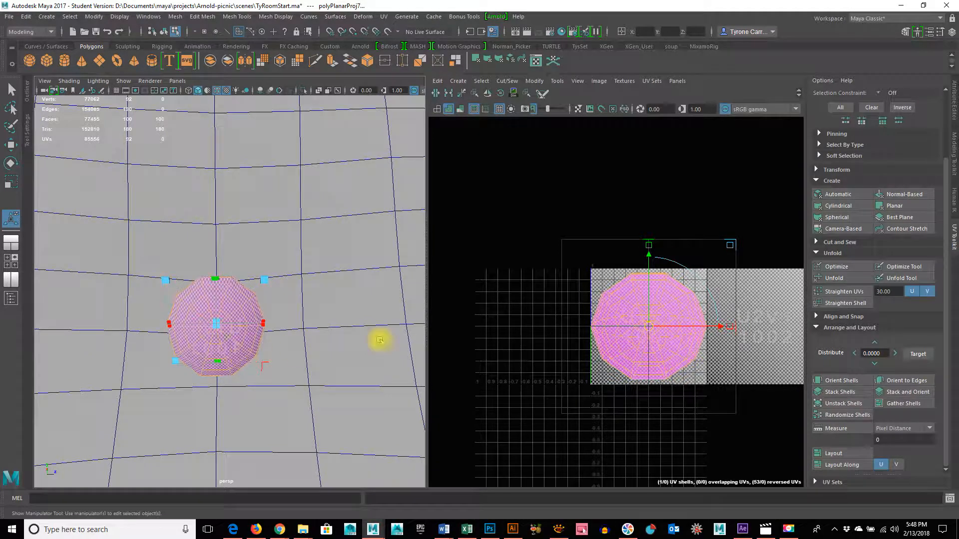
right_click_drag(285, 347, 225, 323, "alt")
mouse_move(226, 323)
left_mouse_down("alt")
mouse_move(242, 336)
mouse_move(227, 334)
left_mouse_up("alt")
right_click_drag(220, 236, 243, 210)
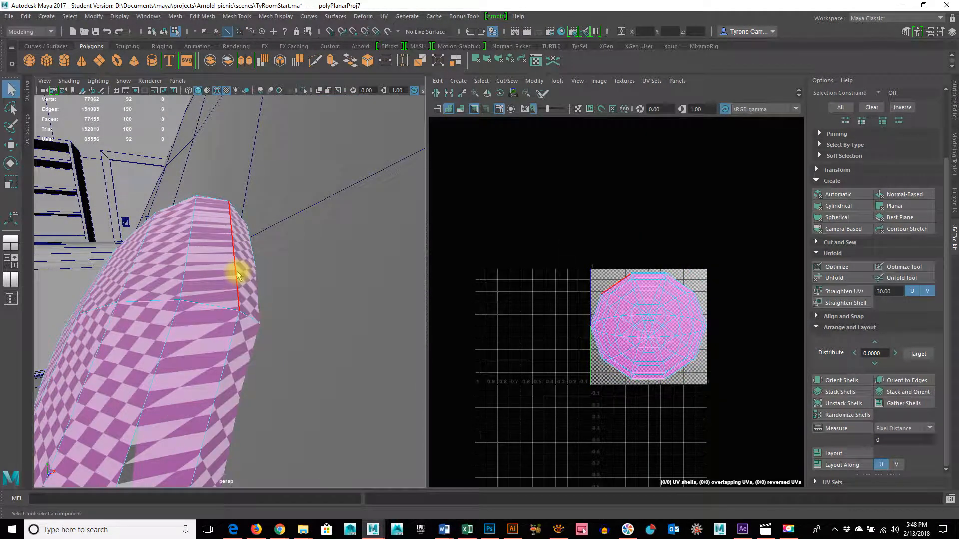
left_click(542, 93)
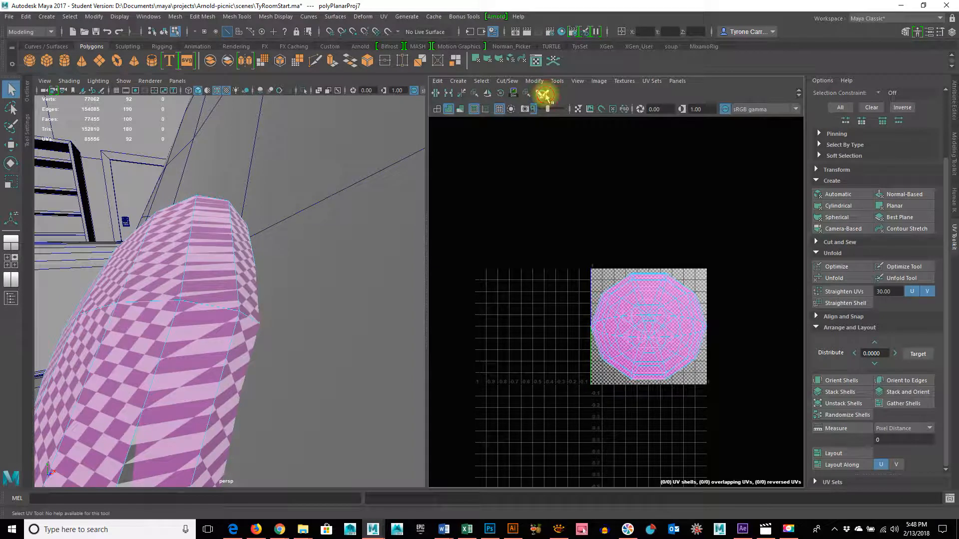
double_click(239, 279)
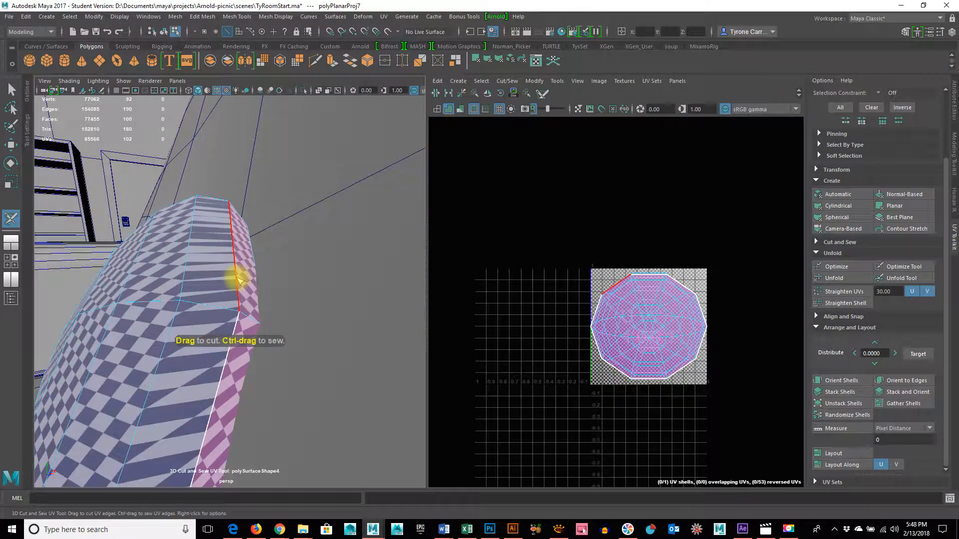
Select the button's back UV shell and move it off the front shell into the empty space beside it
right_click_drag(644, 330, 677, 331)
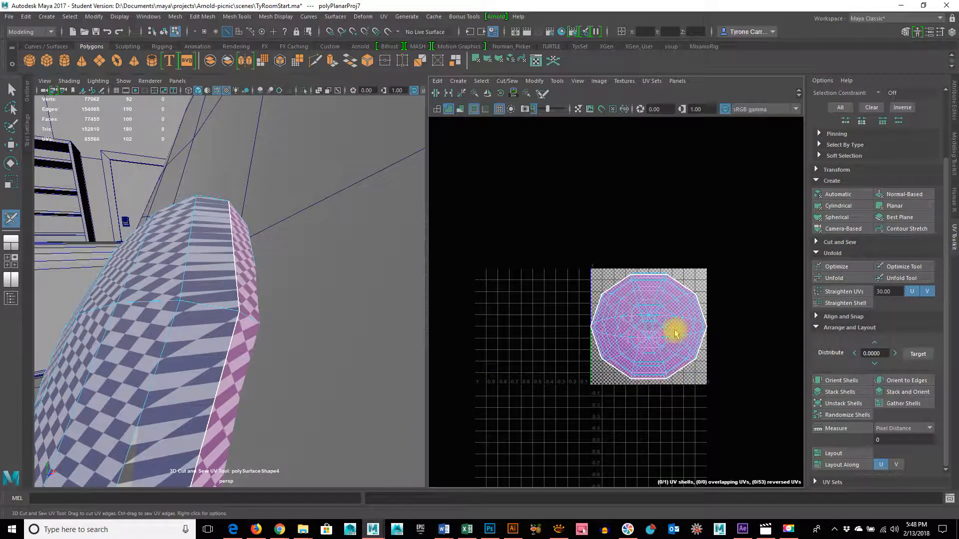
key("w")
left_click(651, 342)
right_click_drag(648, 333, 666, 351, "ctrl")
left_click_drag(651, 335, 517, 338)
middle_click_drag(573, 379, 634, 355, "alt")
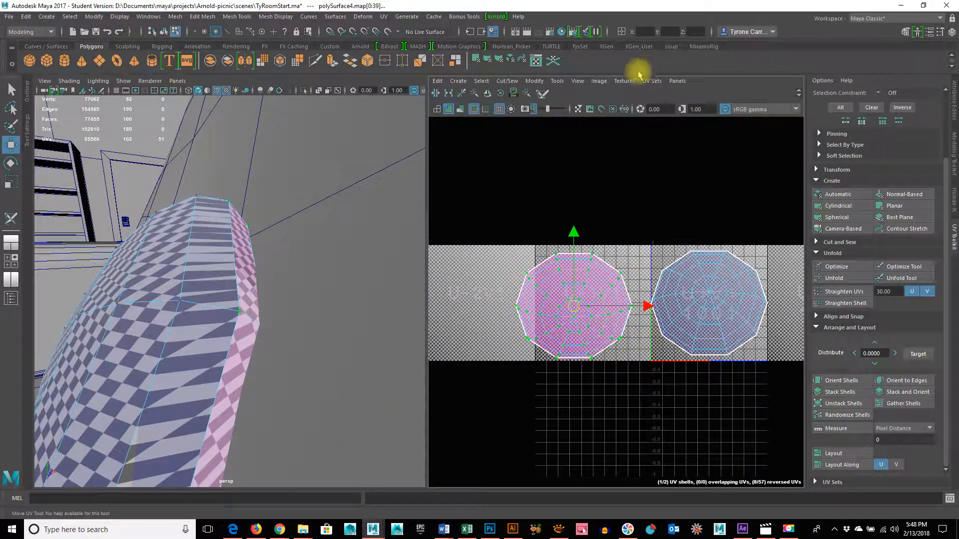
Even out the UV spacing of the button's separated back shell with the Optimize tool
left_click(487, 94)
left_click(487, 94)
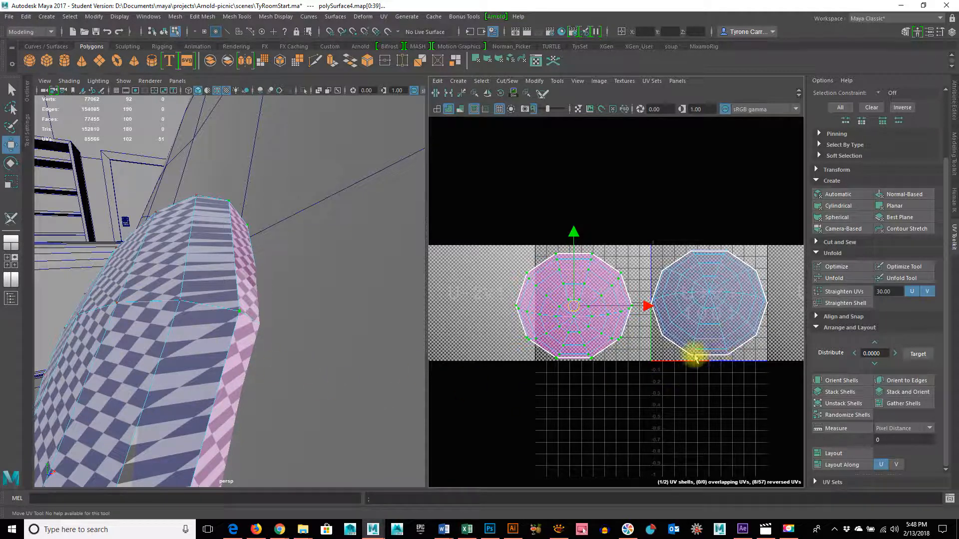
scroll(695, 342, "down", 1)
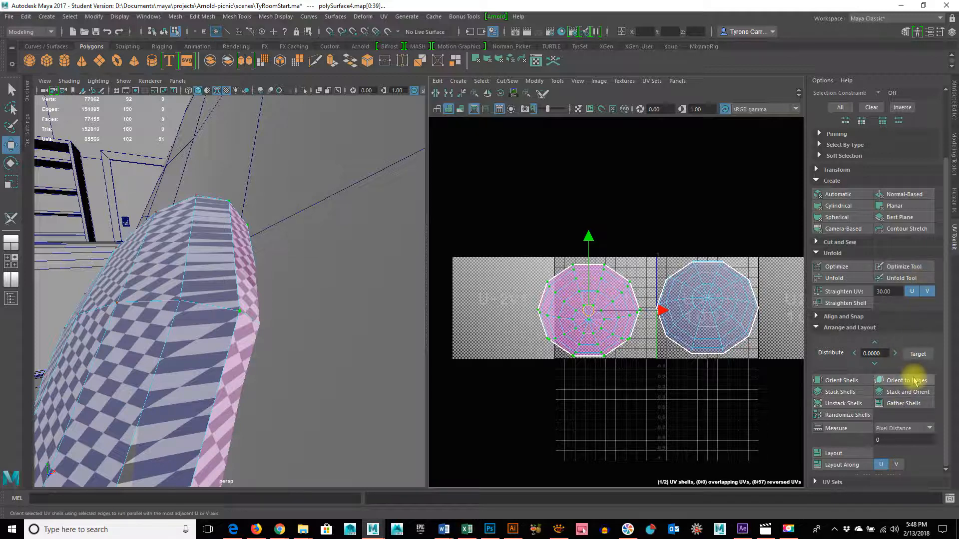
left_click(906, 268)
mouse_move(544, 288)
left_mouse_down()
mouse_move(546, 316)
mouse_move(606, 316)
mouse_move(630, 299)
left_mouse_up()
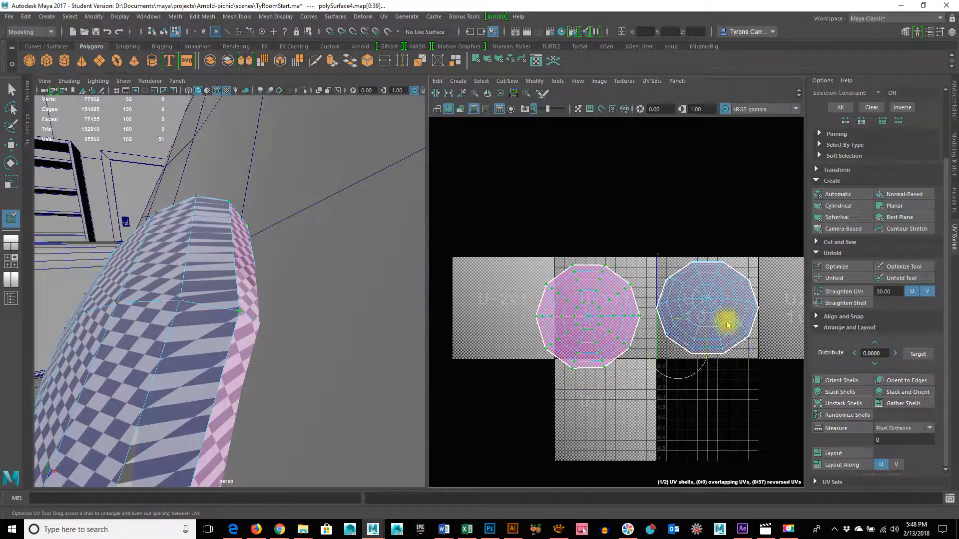
left_click_drag(743, 274, 713, 284)
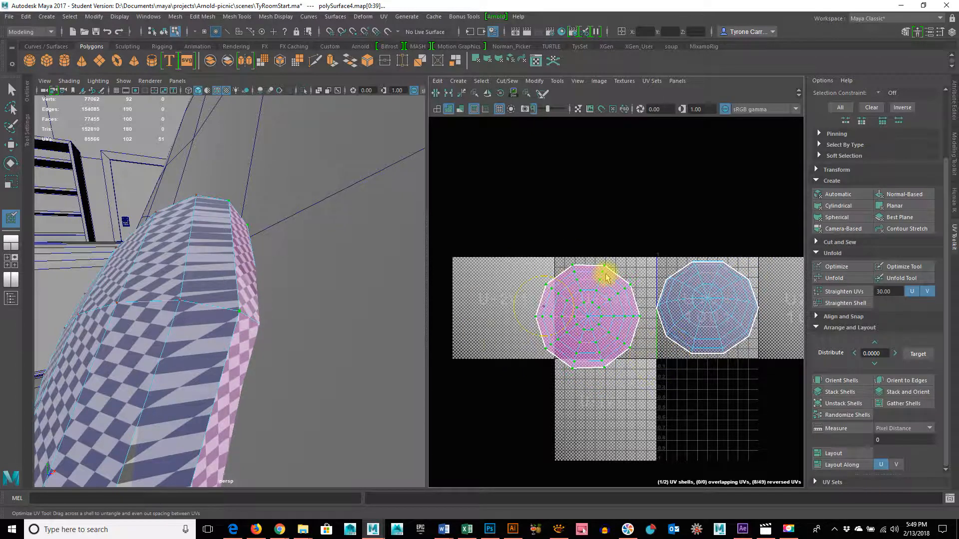
left_click_drag(606, 277, 635, 343)
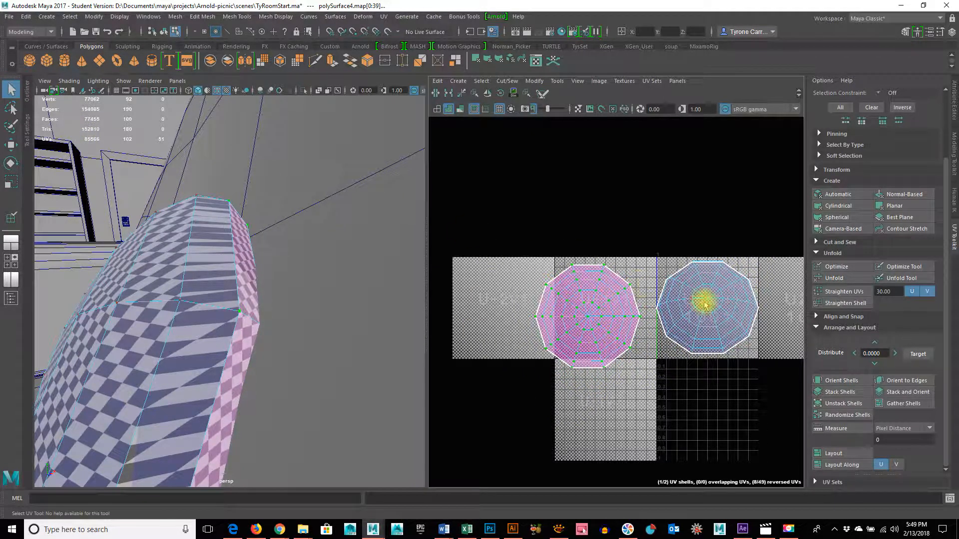
Try to relax the UVs of the button's front shell with the interactive brush, and undo the resulting changes
left_click_drag(658, 239, 788, 409)
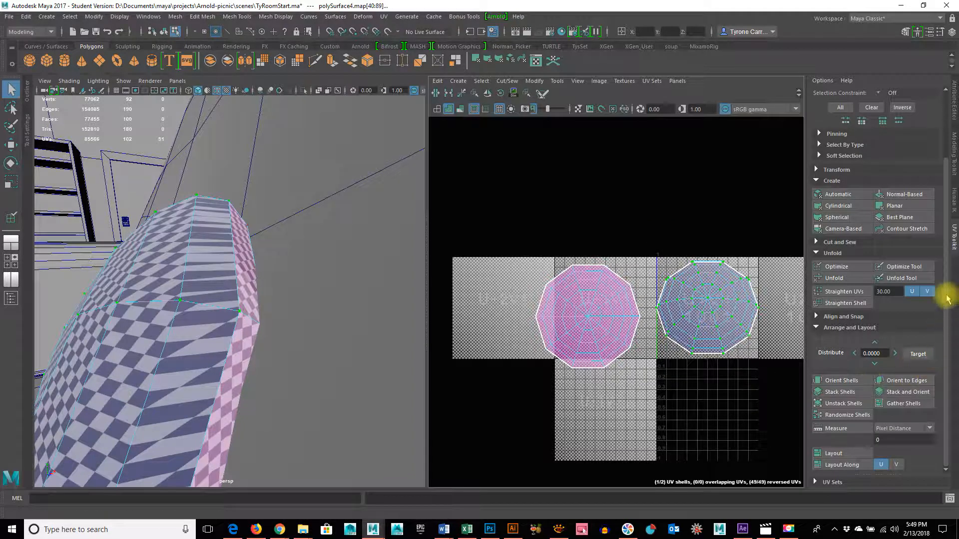
left_click(925, 272)
mouse_move(736, 274)
left_mouse_down()
mouse_move(719, 325)
mouse_move(749, 265)
mouse_move(777, 320)
mouse_move(728, 353)
left_mouse_up()
mouse_move(728, 353)
right_mouse_down("alt")
mouse_move(577, 368)
mouse_move(567, 336)
mouse_move(627, 351)
mouse_move(665, 332)
right_mouse_up("alt")
key("ctrl+z")
key("ctrl+z")
key("ctrl+z")
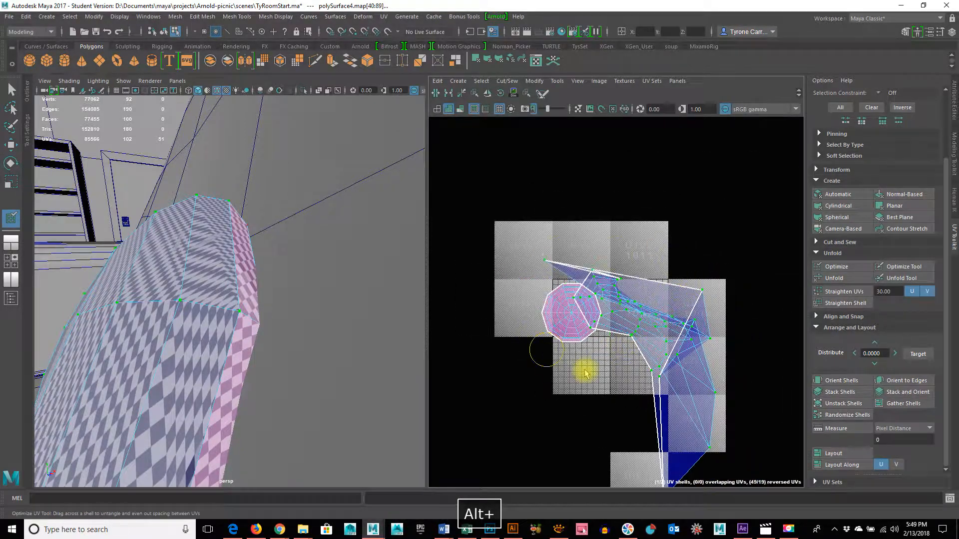
key("ctrl+z")
Inspect the button on the back cushion from several angles and compare it with its two UV shells
left_click_drag(319, 359, 301, 367, "alt")
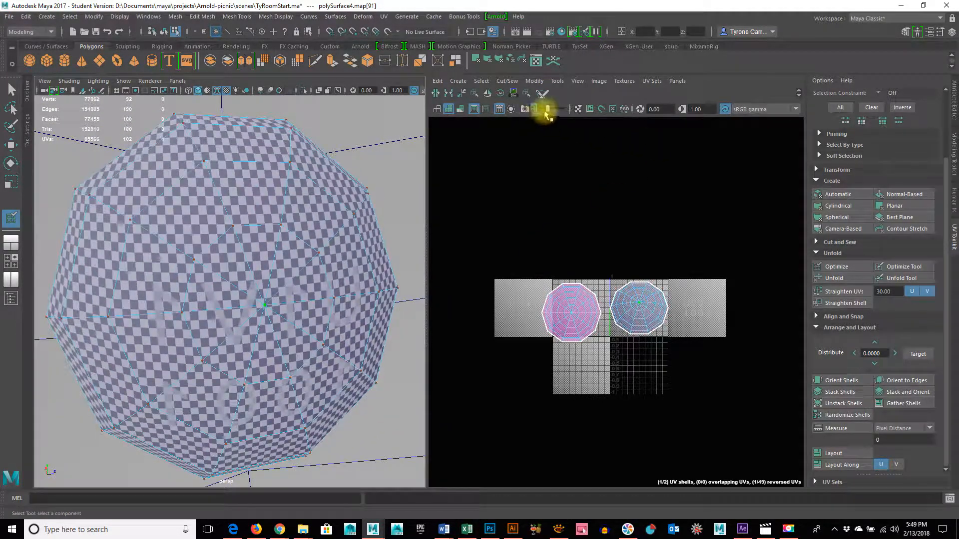
mouse_move(548, 108)
left_mouse_down()
mouse_move(572, 111)
mouse_move(516, 114)
mouse_move(551, 115)
left_mouse_up()
right_click_drag(319, 267, 90, 267, "alt")
left_click_drag(337, 310, 343, 395, "alt")
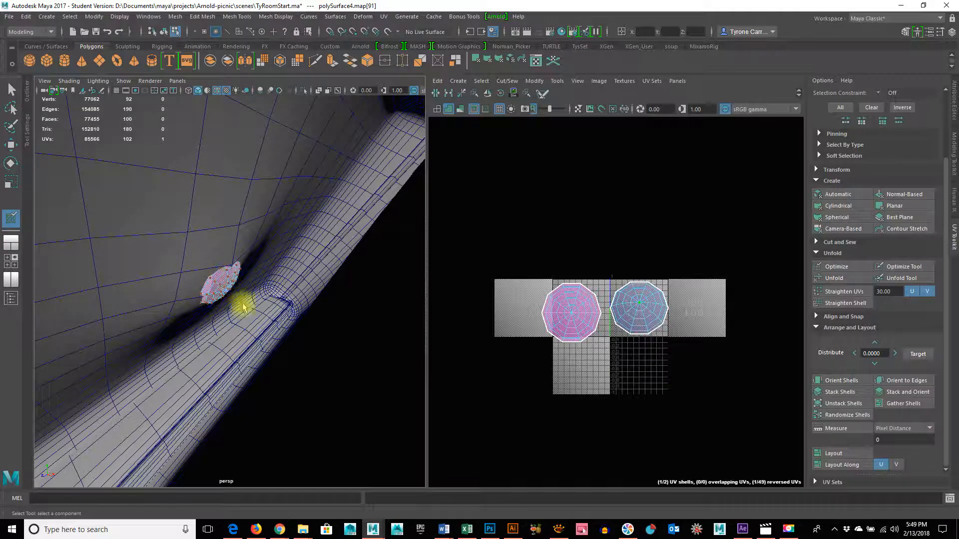
left_click_drag(155, 327, 269, 307, "alt")
right_click_drag(665, 320, 846, 321, "alt")
right_click_drag(601, 322, 697, 310, "alt")
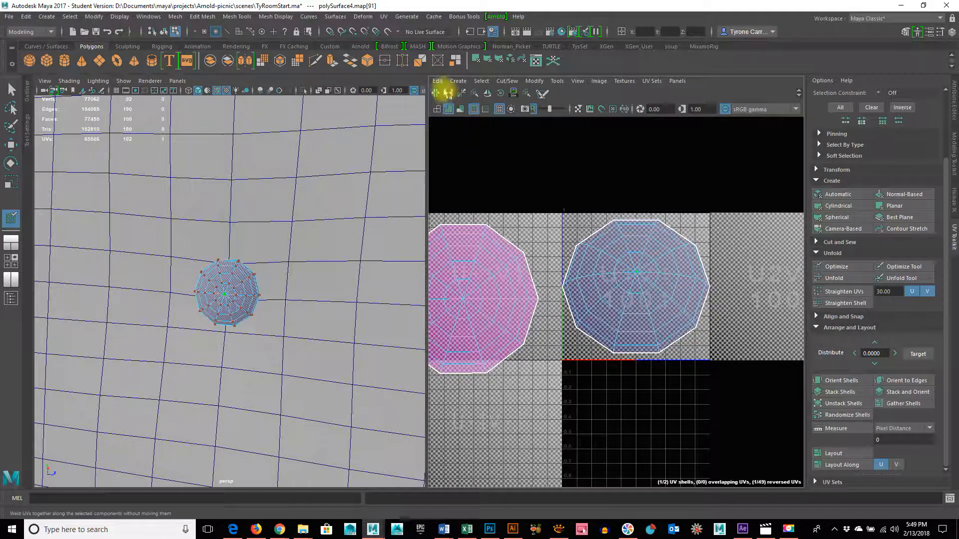
left_click(437, 81)
left_click(601, 147)
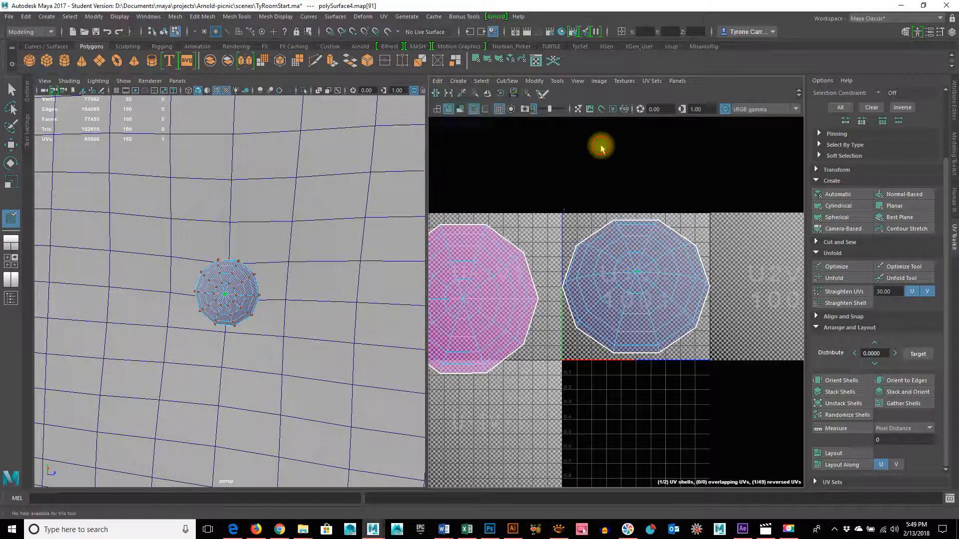
right_click(574, 167)
mouse_move(579, 166)
right_mouse_down("shift")
mouse_move(617, 161)
mouse_move(575, 164)
right_mouse_up("shift")
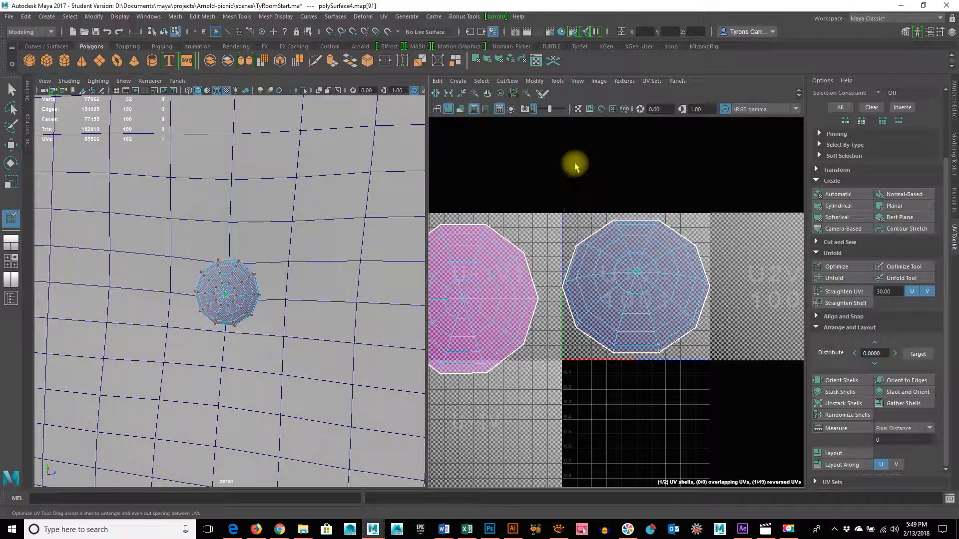
Select all UVs of the button's front shell and even out their spacing with the Optimize tool
key("w")
left_click_drag(618, 266, 778, 467)
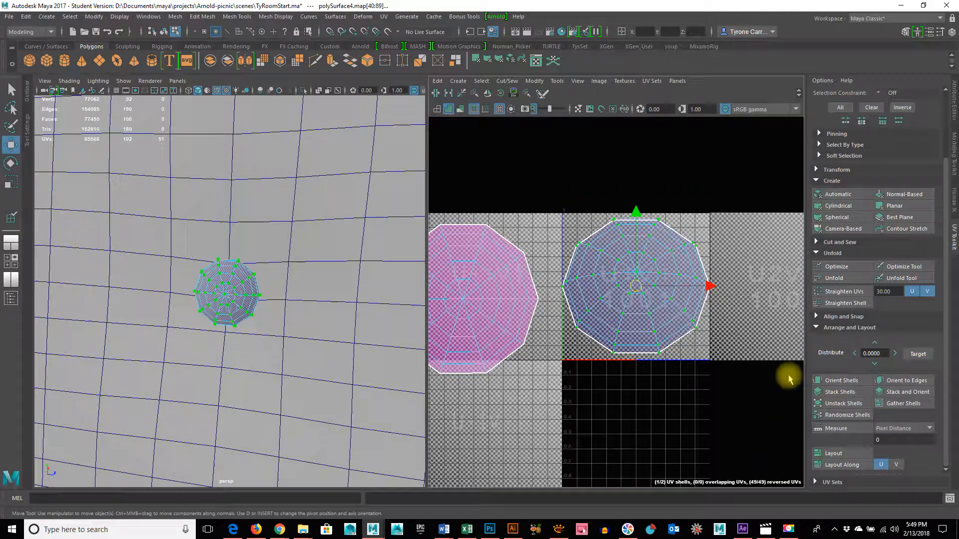
left_click(487, 94)
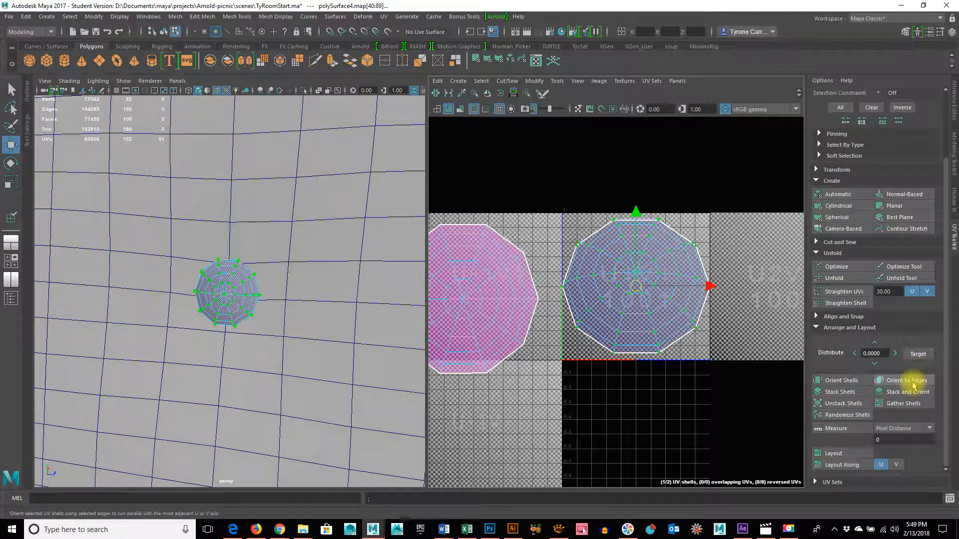
left_click(909, 267)
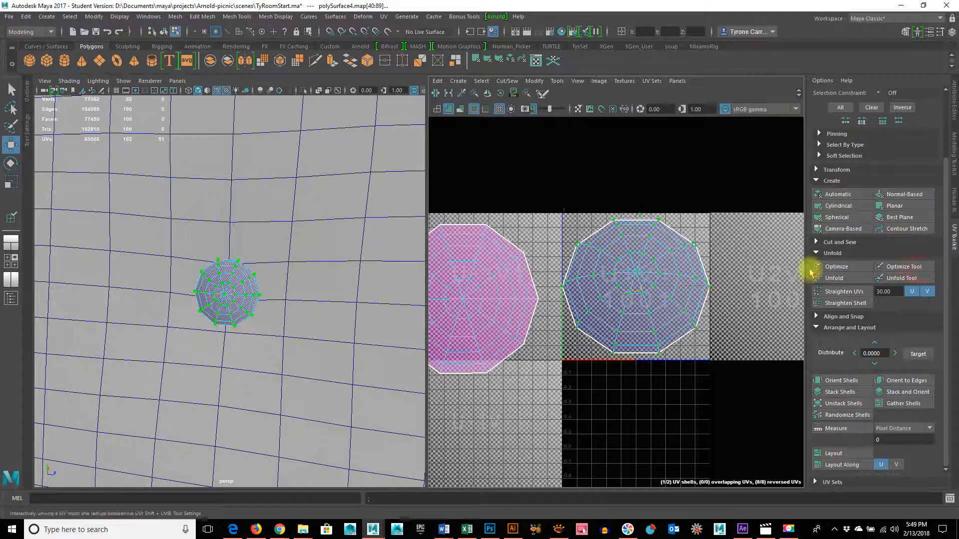
mouse_move(624, 260)
left_mouse_down()
mouse_move(706, 274)
mouse_move(690, 321)
mouse_move(655, 360)
left_mouse_up()
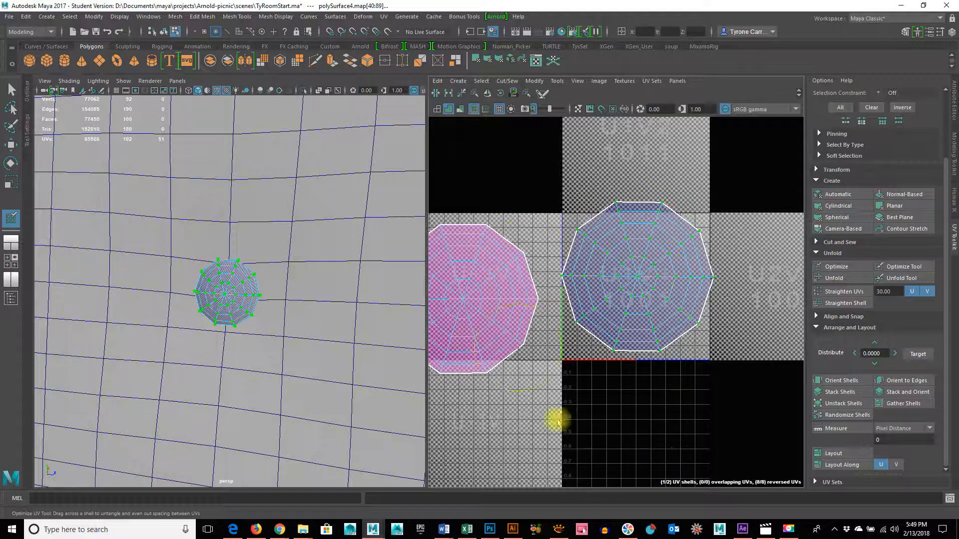
right_click_drag(671, 417, 581, 387, "alt")
Select the button's back shell and move it level with the front shell, close beside it
left_click(13, 91)
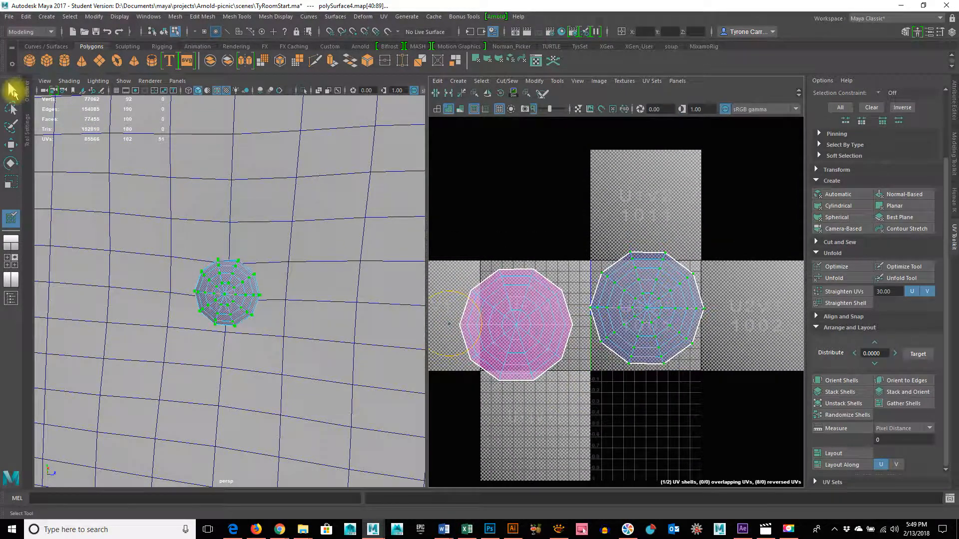
right_click(529, 287)
left_click_drag(446, 233, 589, 453)
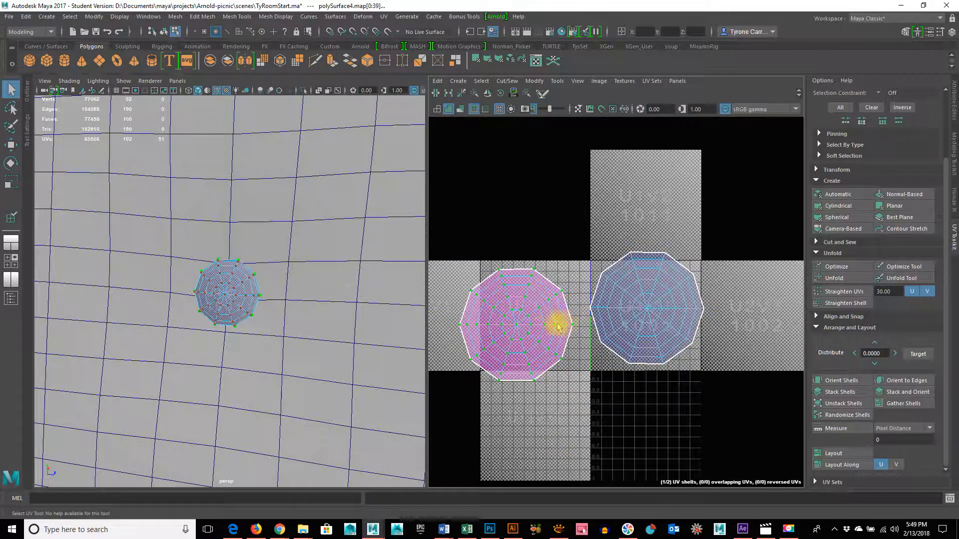
key("w")
left_click_drag(509, 327, 524, 308)
Scale both button shells down together and move them out of the 0 to 1 tile
double_click(646, 318, "shift")
key("r")
middle_click_drag(727, 217, 673, 253)
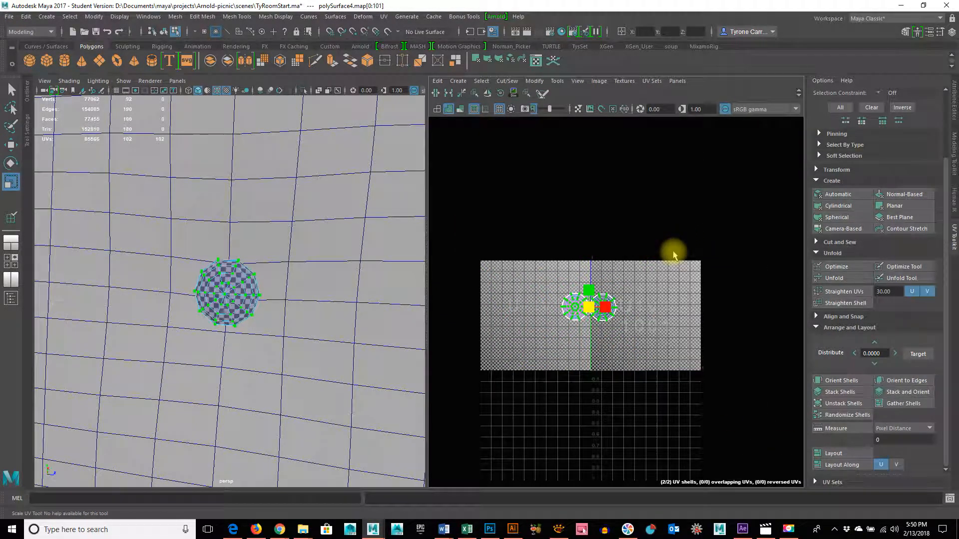
key("w")
left_click_drag(608, 288, 747, 206)
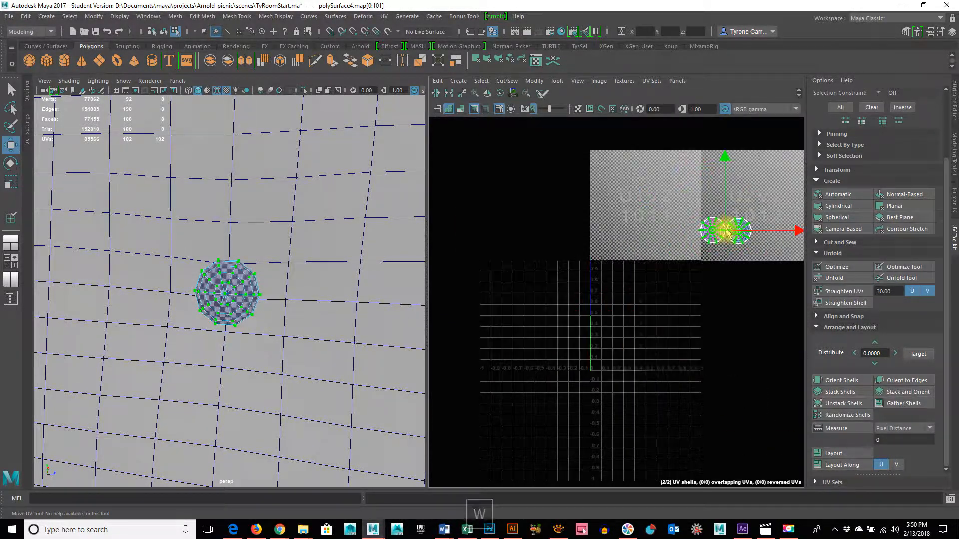
Display the back cushion's UVs alongside and move both button shells into the free space above the narrow side strips
left_click(347, 233, "shift")
right_click_drag(565, 299, 759, 304, "alt")
middle_click_drag(632, 308, 484, 330, "alt")
right_click_drag(485, 330, 699, 302, "alt")
left_click_drag(620, 154, 765, 247)
left_click_drag(687, 191, 580, 272)
Scale the two button shells down further and position them within the gap beside the large cushion shell
key("e")
key("r")
middle_click_drag(726, 278, 674, 274)
key("w")
left_click_drag(578, 280, 585, 284)
Return to object selection, select the back cushion and its button, and combine them into one mesh
left_click_drag(245, 287, 307, 368, "alt")
right_click_drag(310, 343, 198, 333, "alt")
right_click(259, 242)
left_click(306, 226)
left_click_drag(353, 360, 229, 293, "alt")
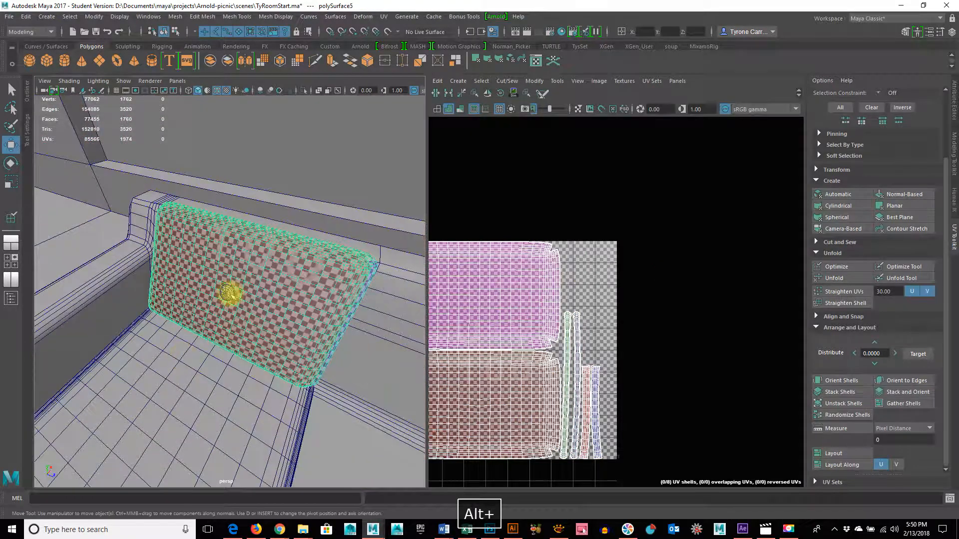
left_click(228, 292)
left_click(327, 319, "shift")
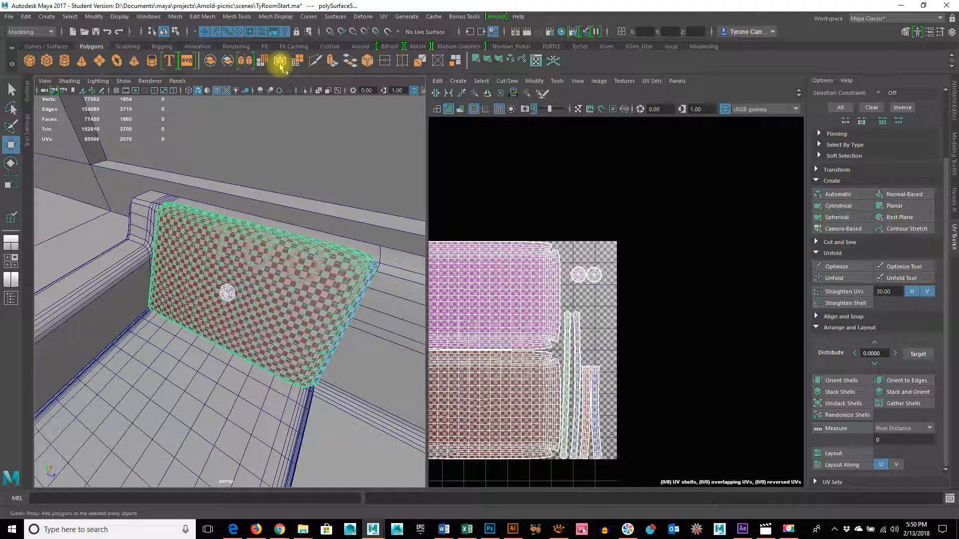
left_click(211, 60)
Look over the combined back cushion, the seat cushion and the surrounding sofa from the front
left_click_drag(242, 325, 255, 317, "alt")
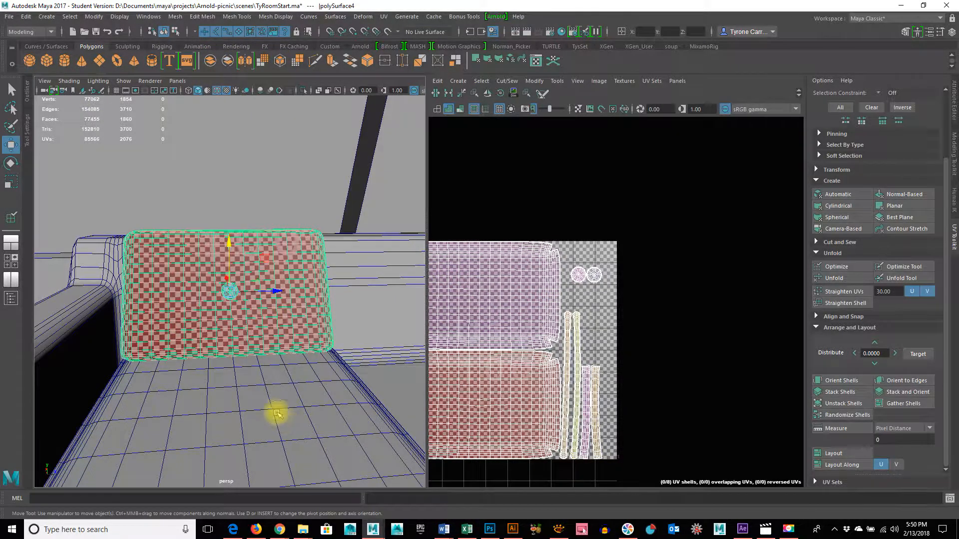
left_click_drag(278, 415, 246, 407, "alt")
left_click_drag(353, 428, 261, 363, "alt")
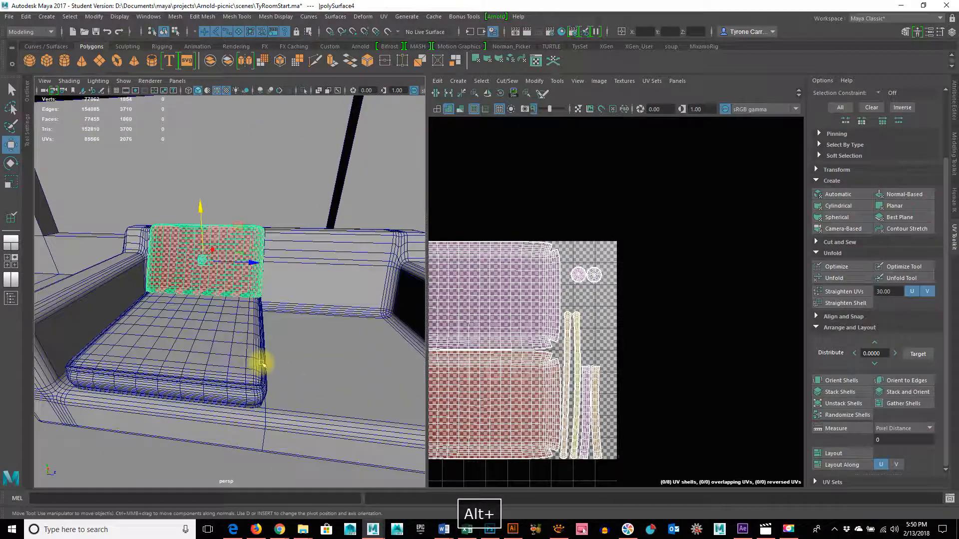
left_click(214, 360, "shift")
right_click_drag(214, 359, 150, 345, "alt")
left_click(325, 289)
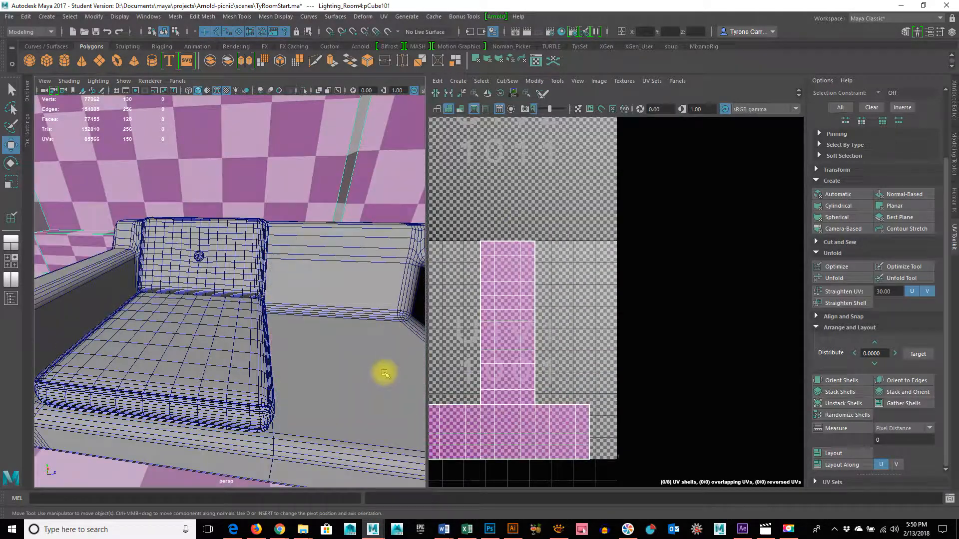